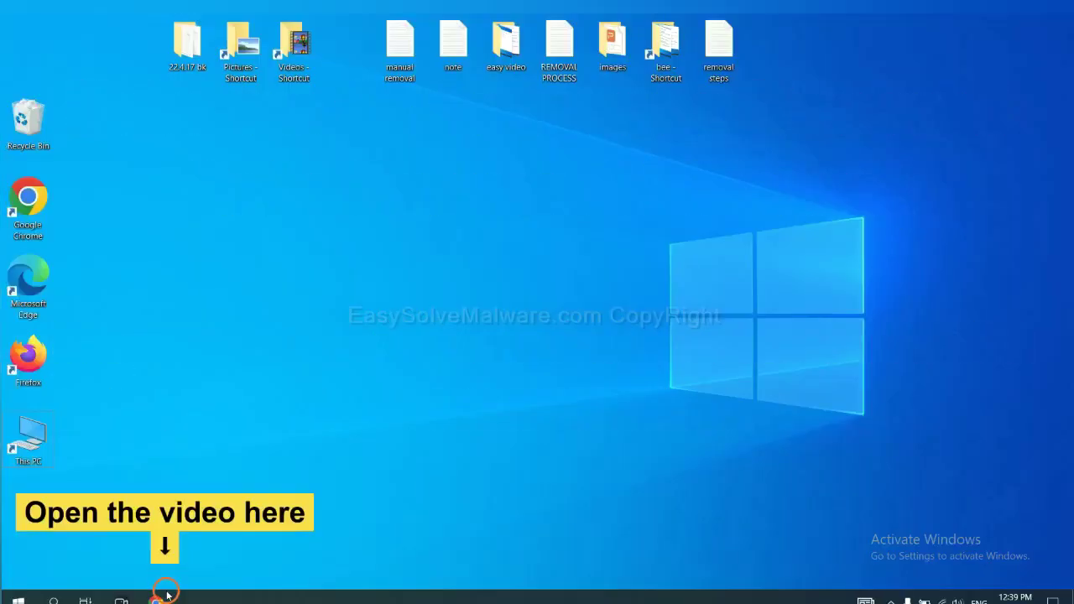
- In Chrome, follow the easysolvemalware.com link in the McAfee scam video's description and download SpyHunter for Windows
{"action": "left_click", "coordinate": [165, 597]}
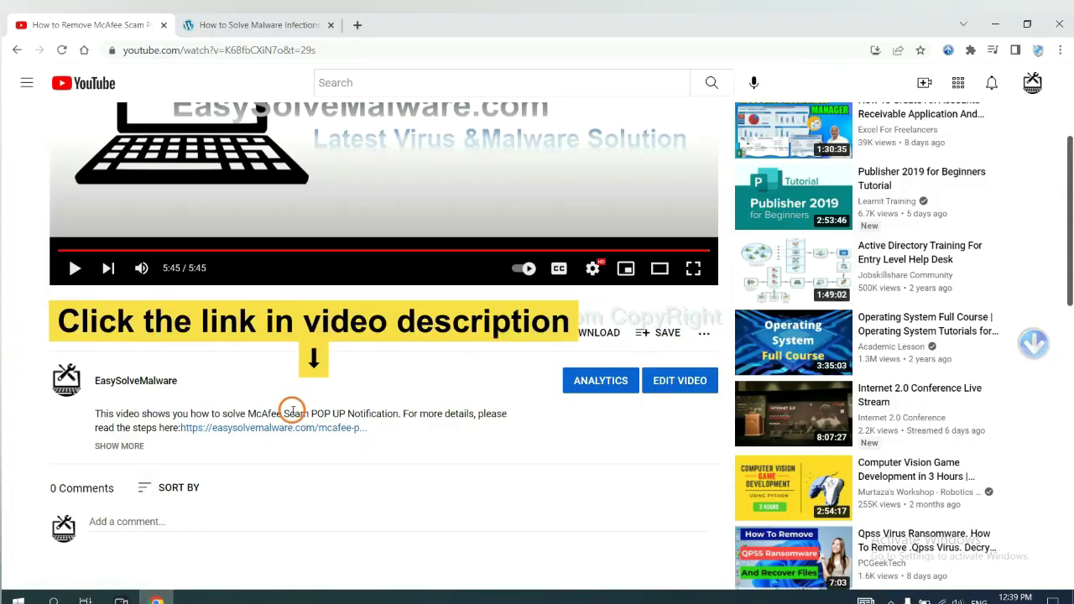
{"action": "left_click", "coordinate": [297, 428]}
{"action": "left_click", "coordinate": [1003, 267]}
{"action": "scroll", "coordinate": [1002, 267], "scroll_direction": "down", "scroll_amount": 5}
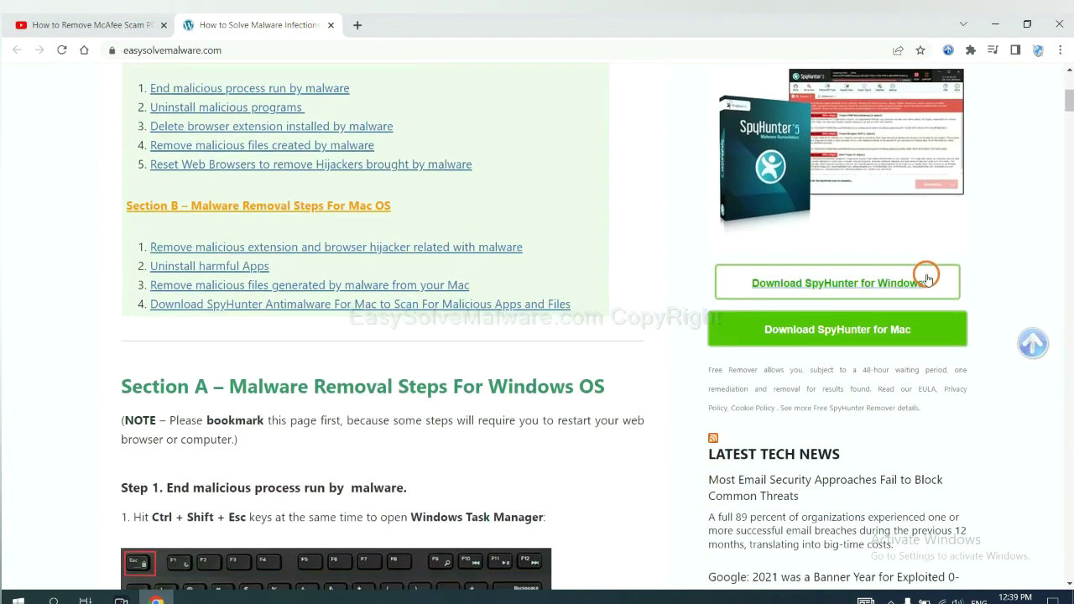
{"action": "left_click", "coordinate": [913, 281]}
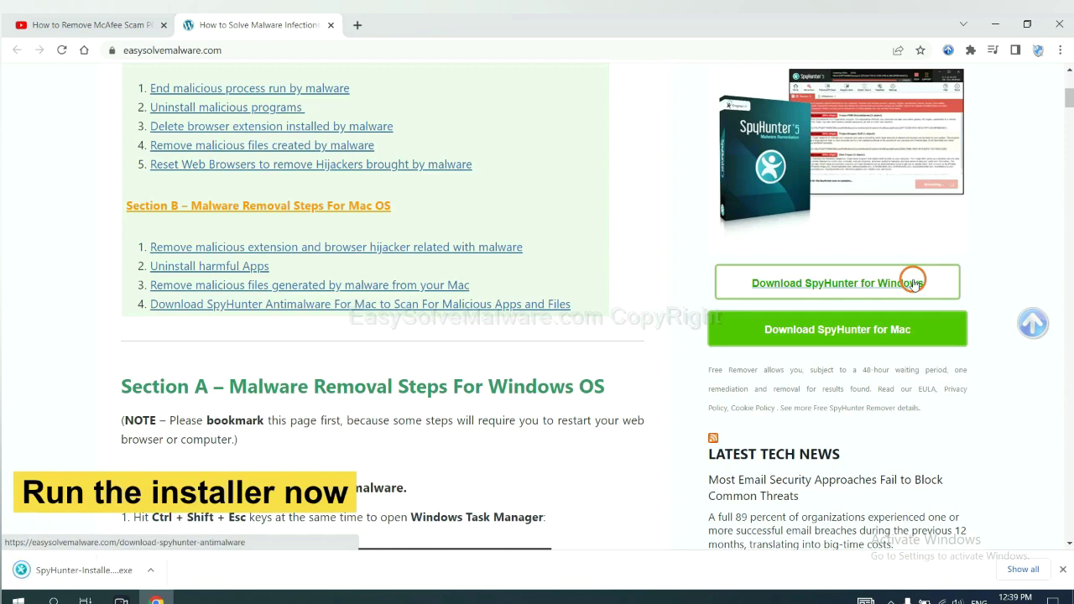
- Run the downloaded SpyHunter 5 installer with English as the language and complete the setup
{"action": "left_click", "coordinate": [68, 570]}
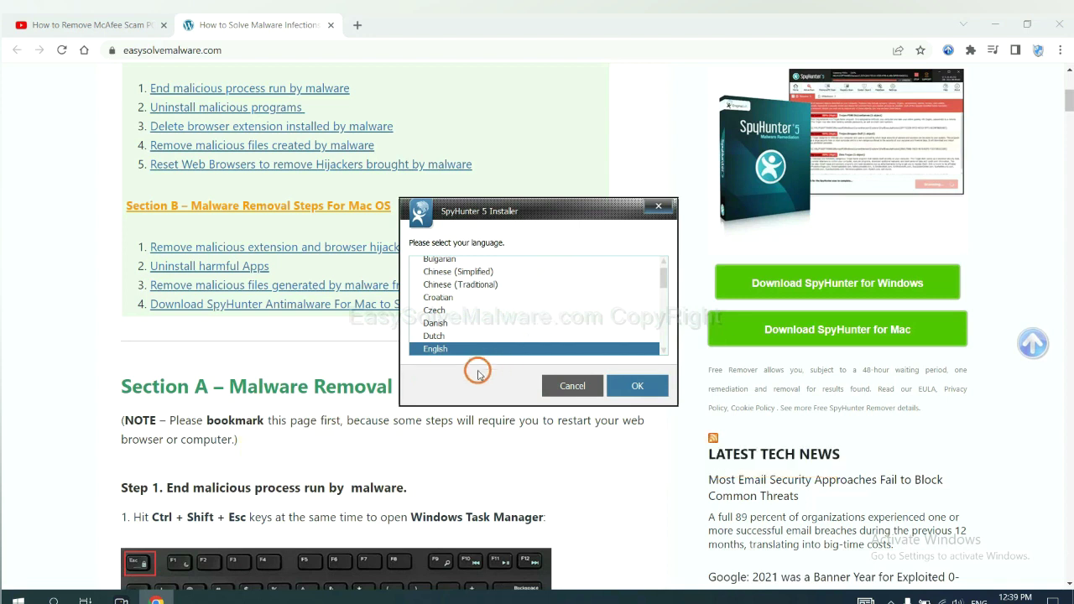
{"action": "left_click", "coordinate": [614, 377]}
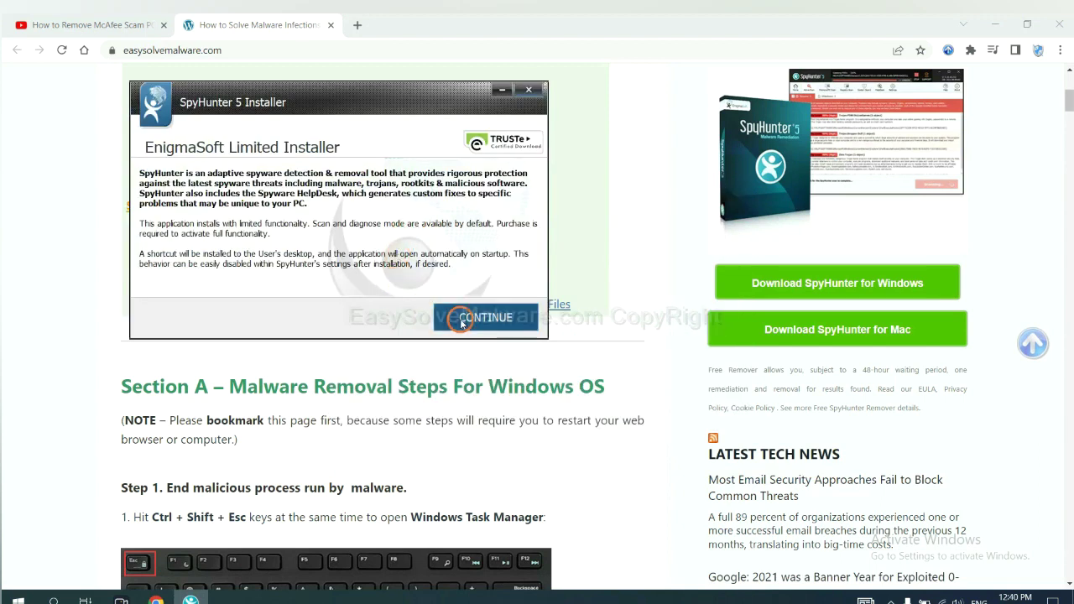
{"action": "left_click", "coordinate": [460, 319]}
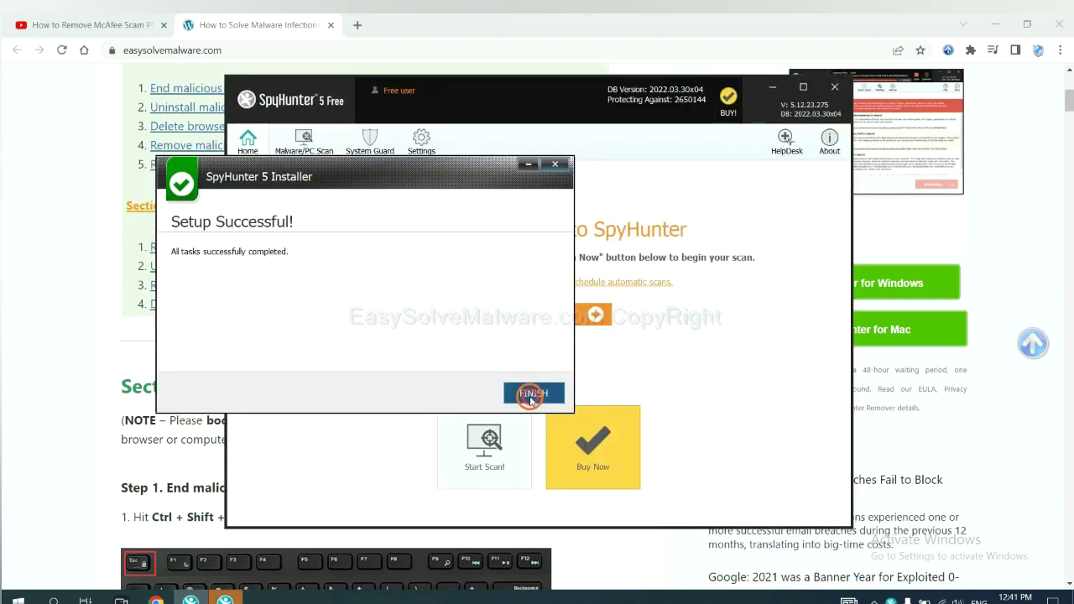
{"action": "left_click", "coordinate": [532, 388]}
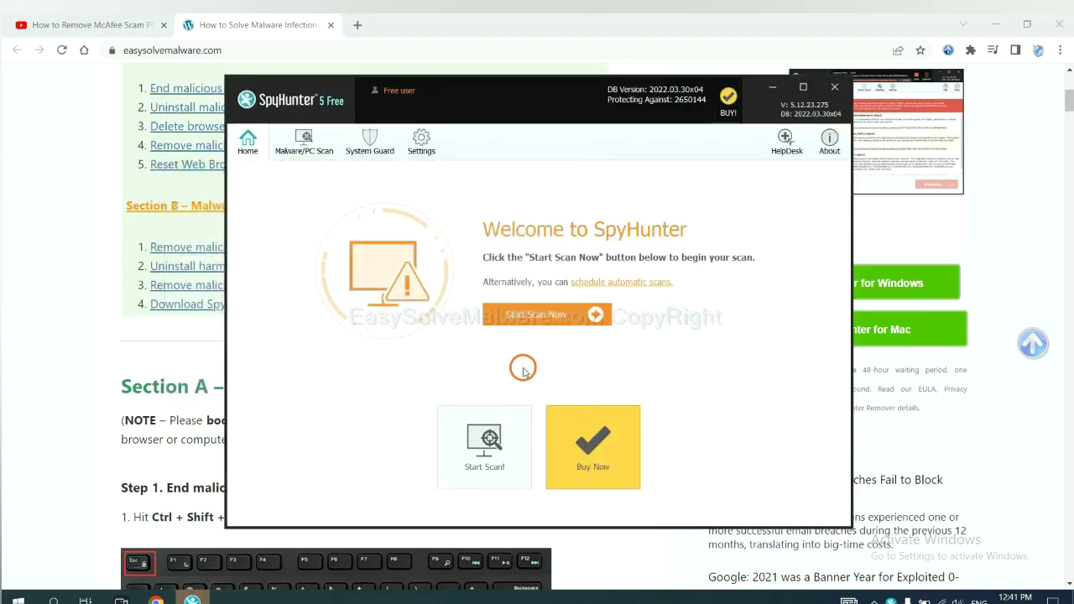
- Start a malware scan in SpyHunter and continue past the unknown objects list with remove360.bat left on Disable
{"action": "left_click", "coordinate": [530, 321]}
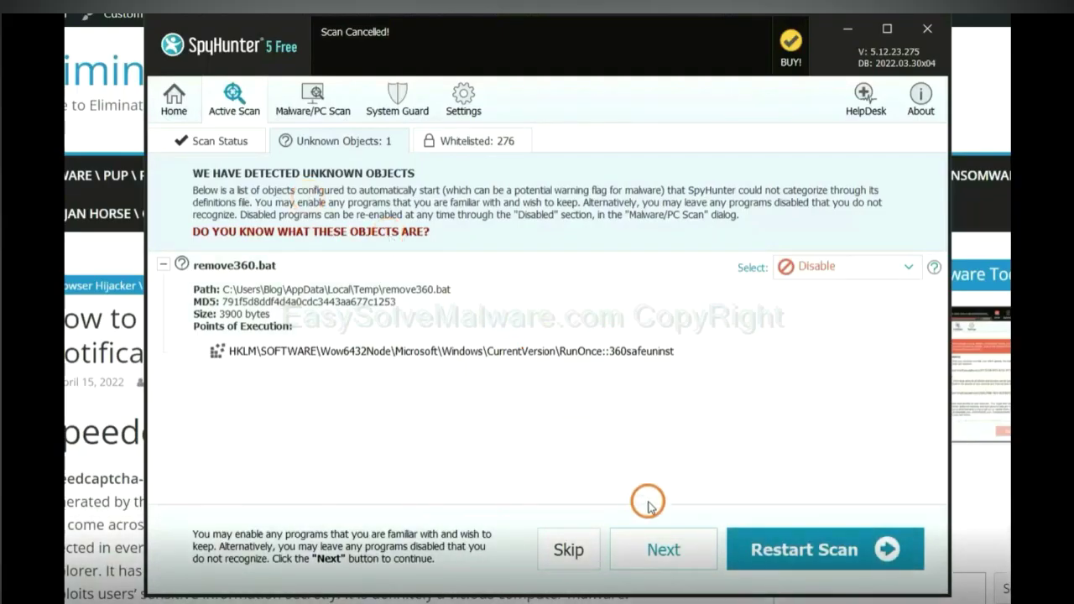
{"action": "left_click", "coordinate": [663, 551]}
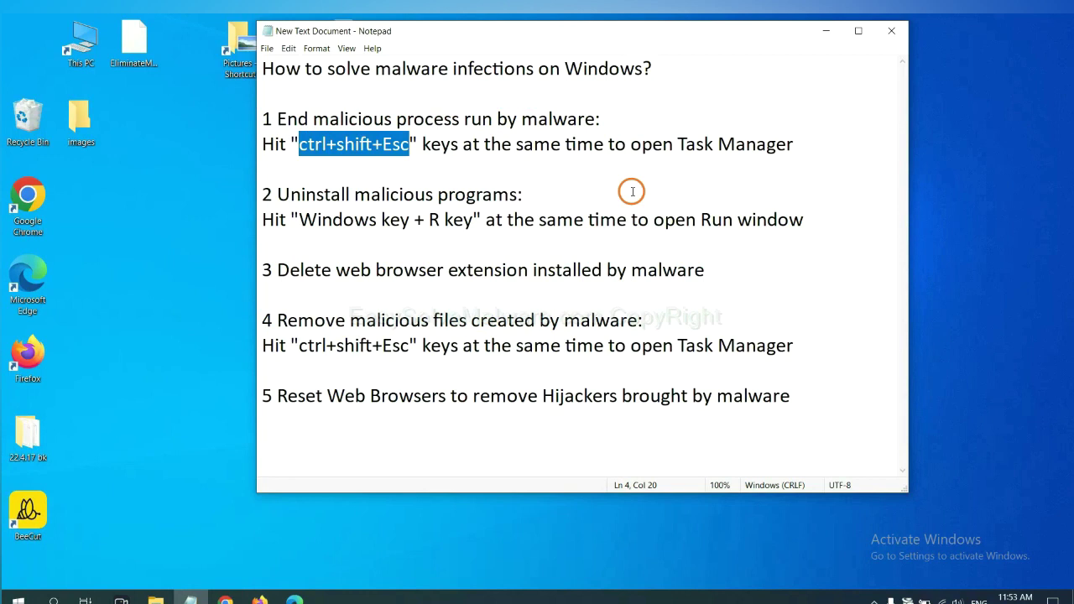
- Highlight the "ctrl+shift+Esc" text under step 1 of the Notepad notes and open Task Manager
{"action": "left_click", "coordinate": [383, 144]}
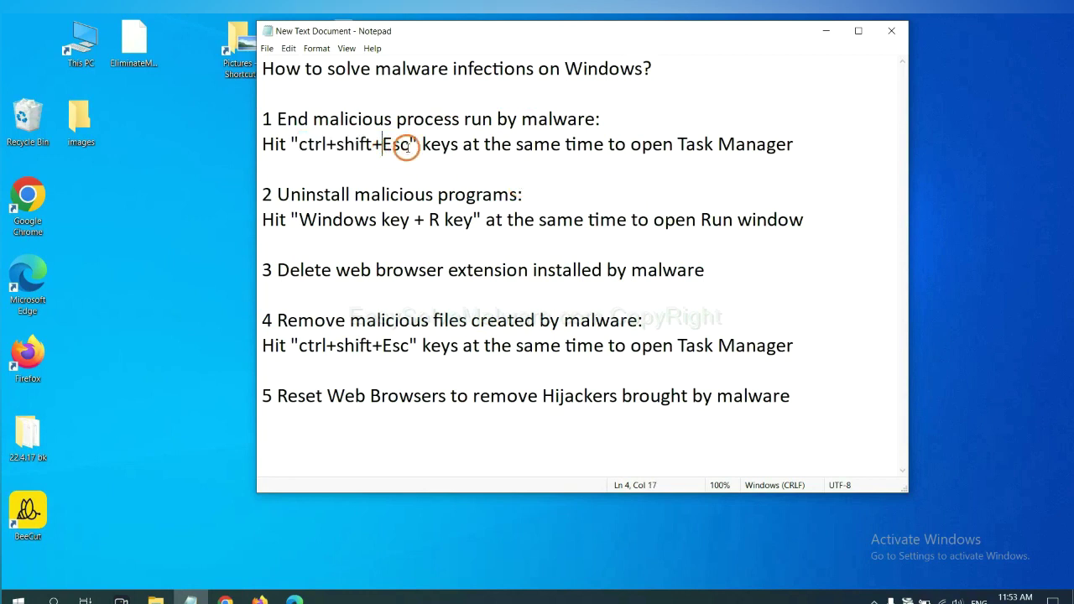
{"action": "left_click_drag", "start_coordinate": [408, 144], "coordinate": [302, 147]}
{"action": "key", "text": "ctrl+shift+Escape"}
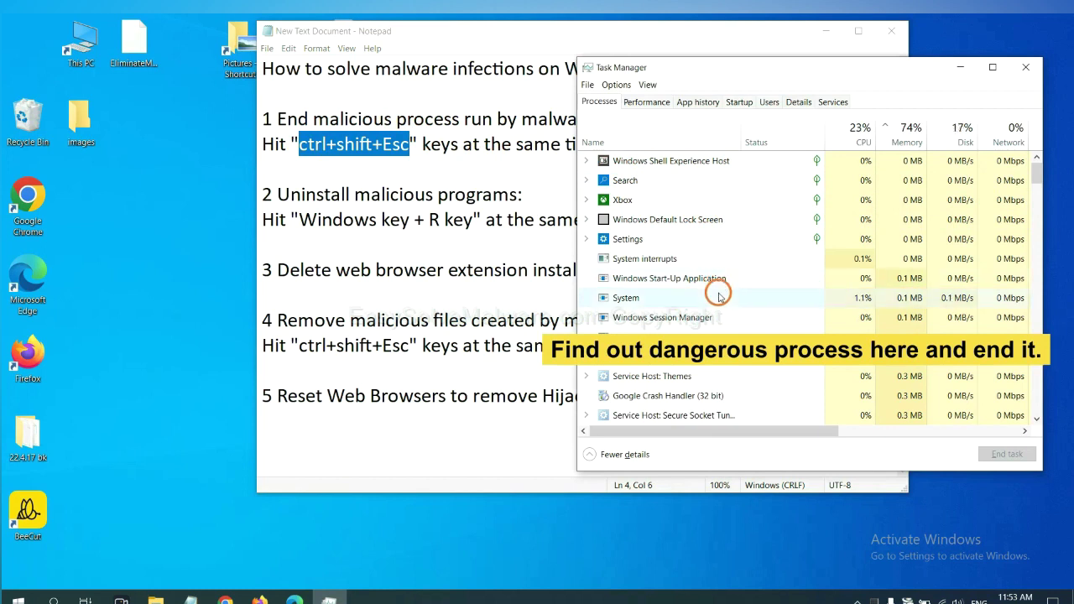
- Try to end the Usermode Font Driver Host process and close Task Manager
{"action": "left_click", "coordinate": [719, 297]}
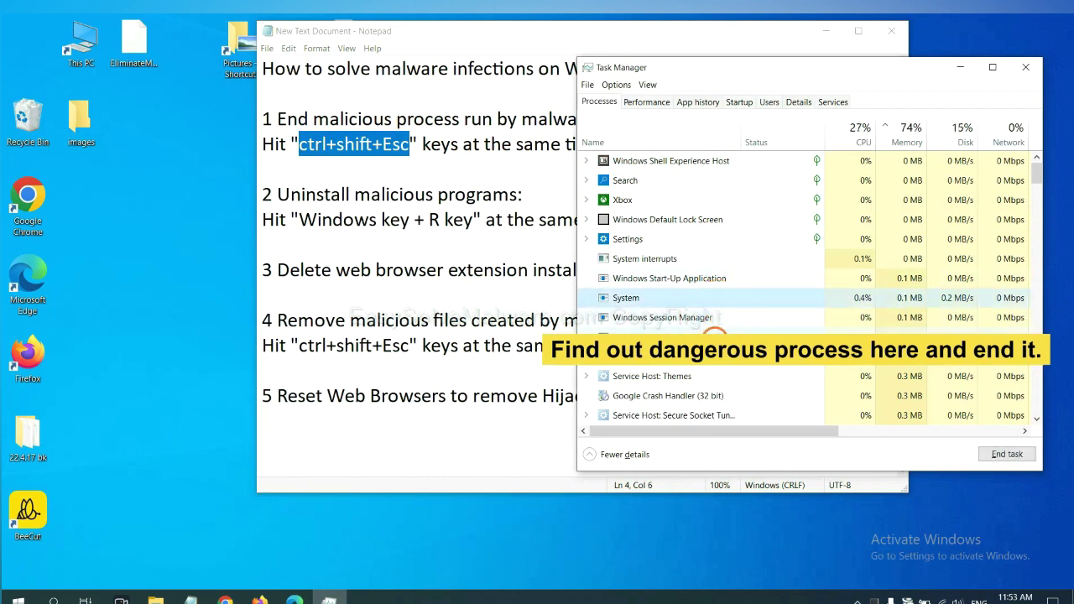
{"action": "left_click", "coordinate": [715, 332]}
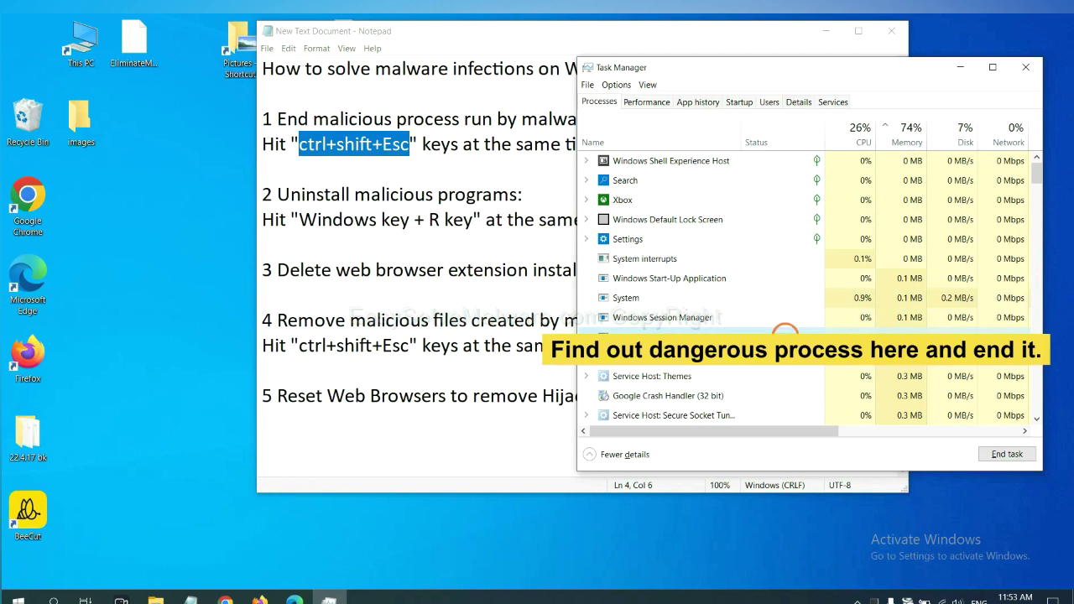
{"action": "left_click", "coordinate": [1017, 455]}
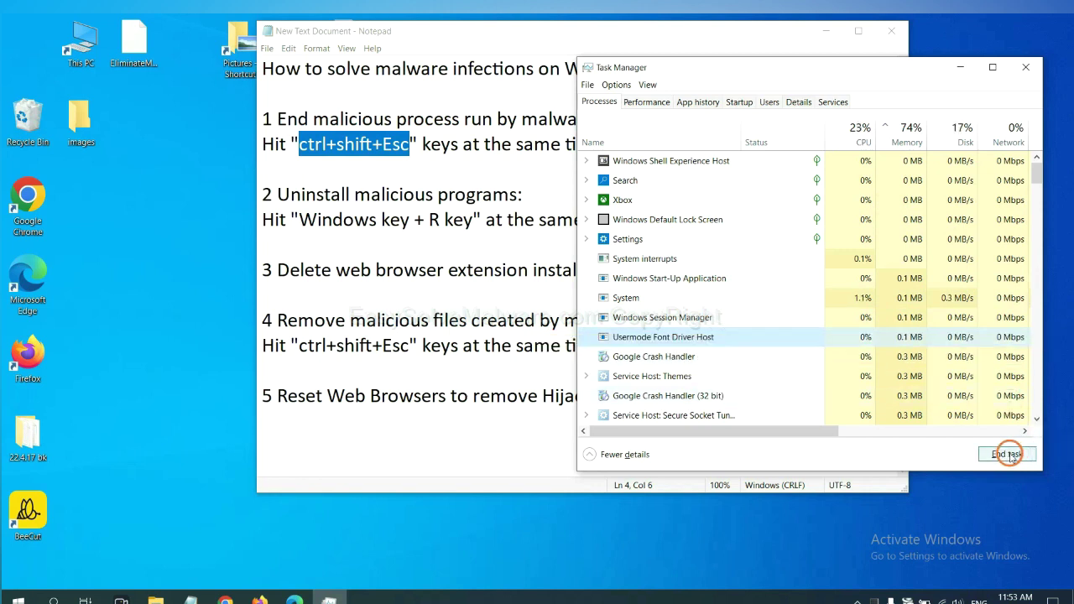
{"action": "left_click", "coordinate": [1022, 68]}
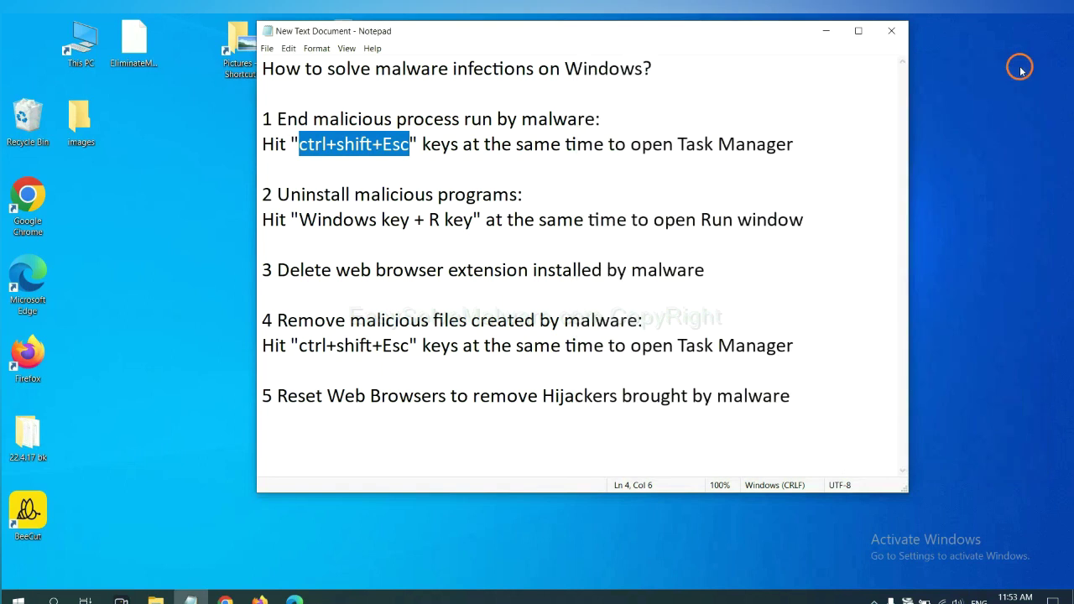
- Highlight the "Windows key + R key" text under step 2 of the notes and open the Run window
{"action": "key", "text": "Down"}
{"action": "key", "text": "Down"}
{"action": "key", "text": "Down"}
{"action": "key", "text": "Down"}
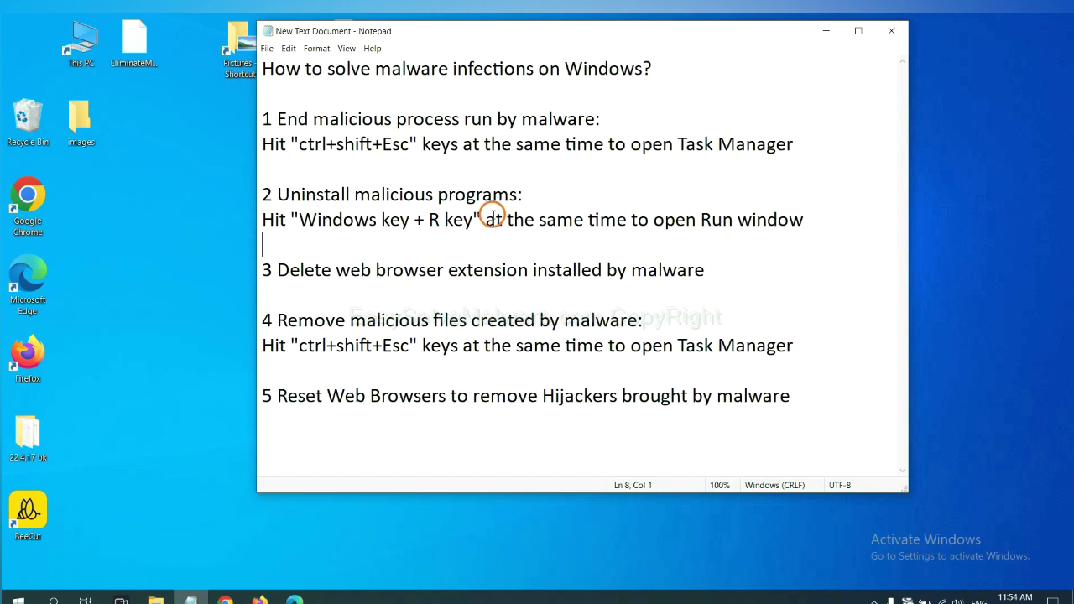
{"action": "left_click_drag", "start_coordinate": [298, 227], "coordinate": [469, 231]}
{"action": "key", "text": "super+r"}
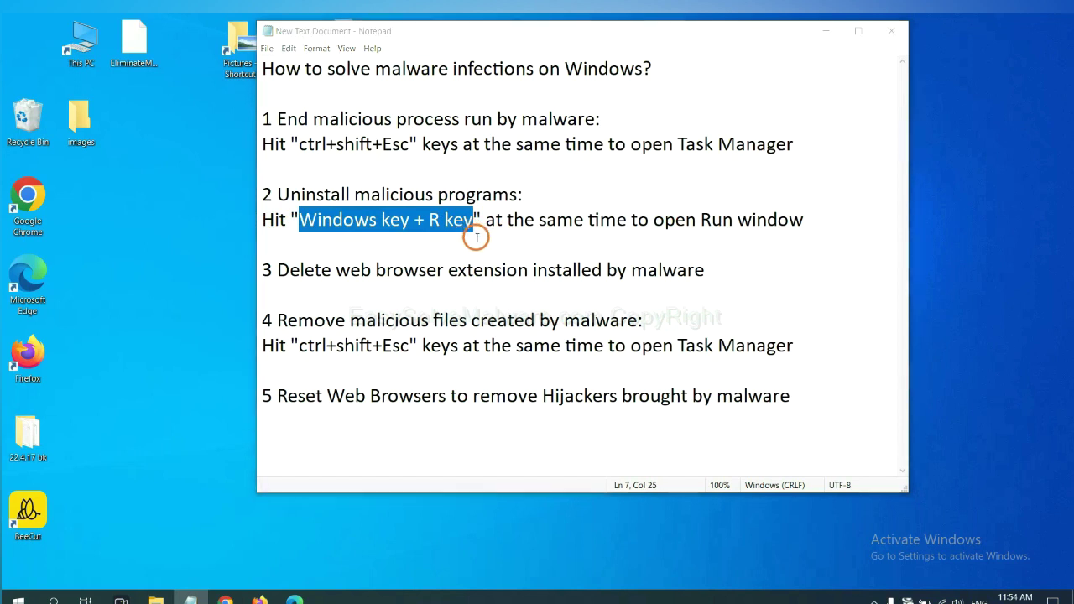
- Move the Run window beside the step 2 notes and launch "control panel" from it
{"action": "left_click_drag", "start_coordinate": [120, 453], "coordinate": [822, 200]}
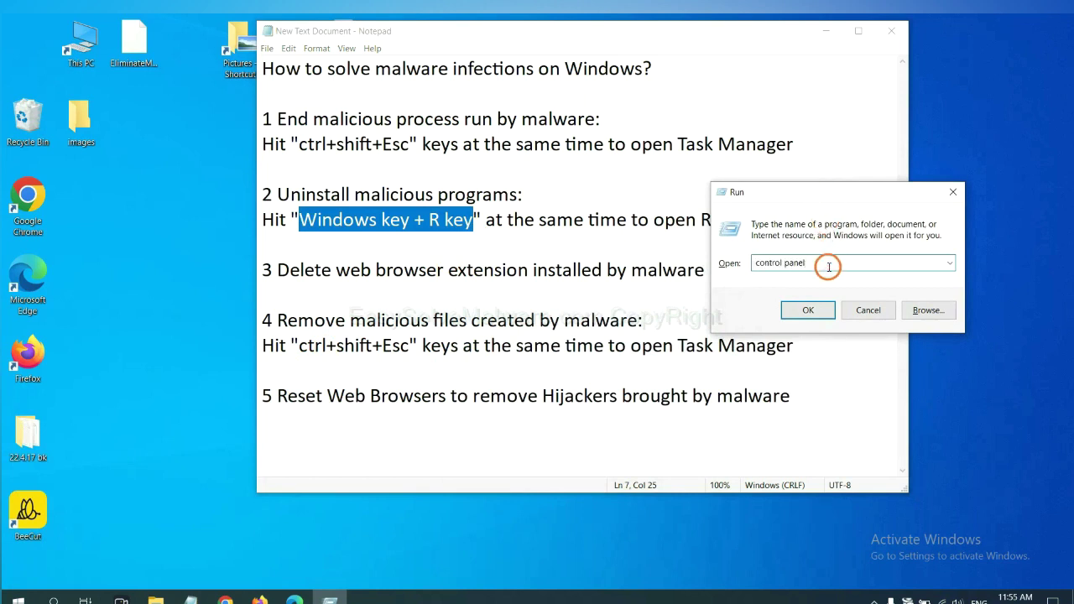
{"action": "left_click_drag", "start_coordinate": [831, 263], "coordinate": [738, 263]}
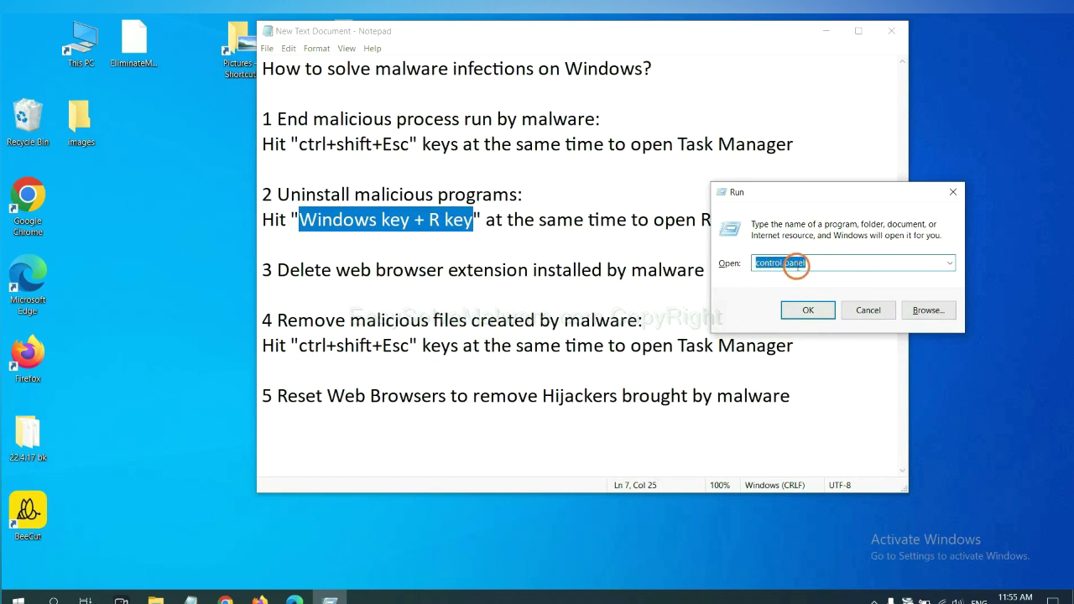
{"action": "left_click", "coordinate": [803, 315]}
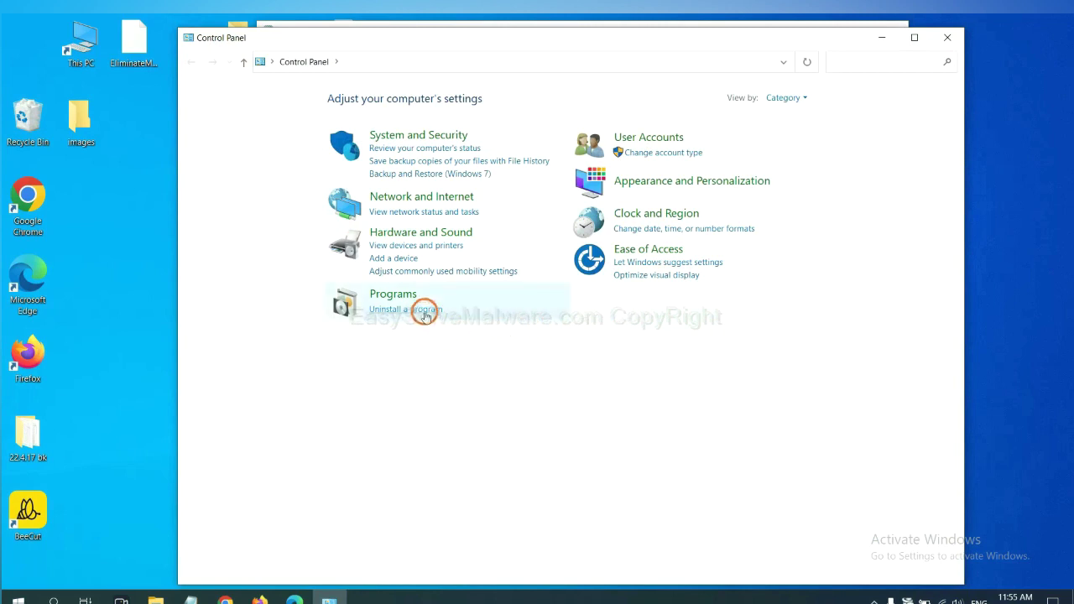
- Open the list of programs to uninstall, select Xiph.Org Open Codecs 0.85.17777, and close the window
{"action": "left_click", "coordinate": [425, 310]}
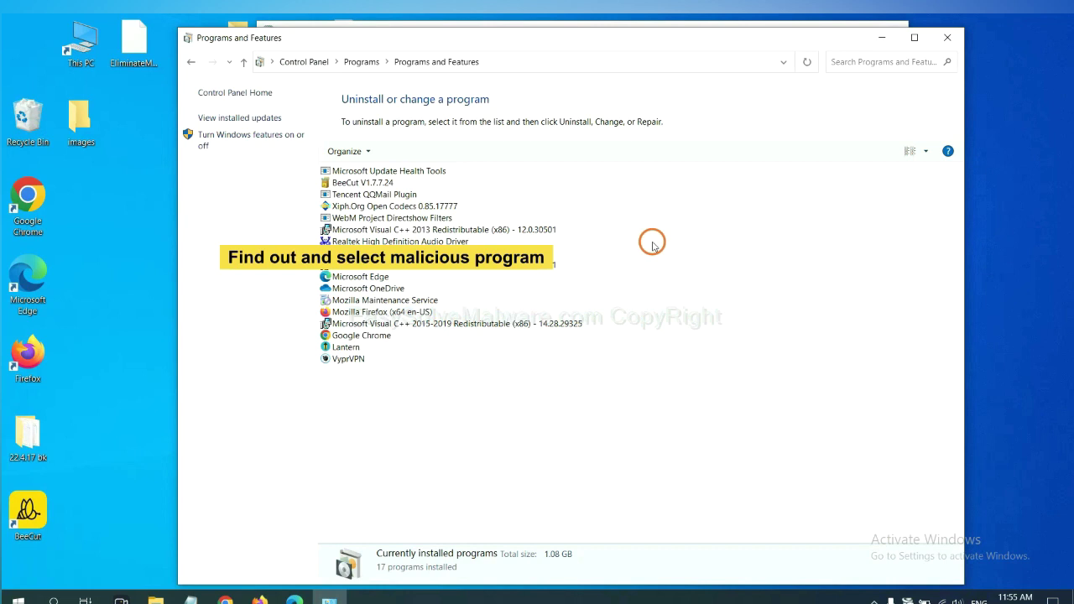
{"action": "left_click", "coordinate": [420, 206]}
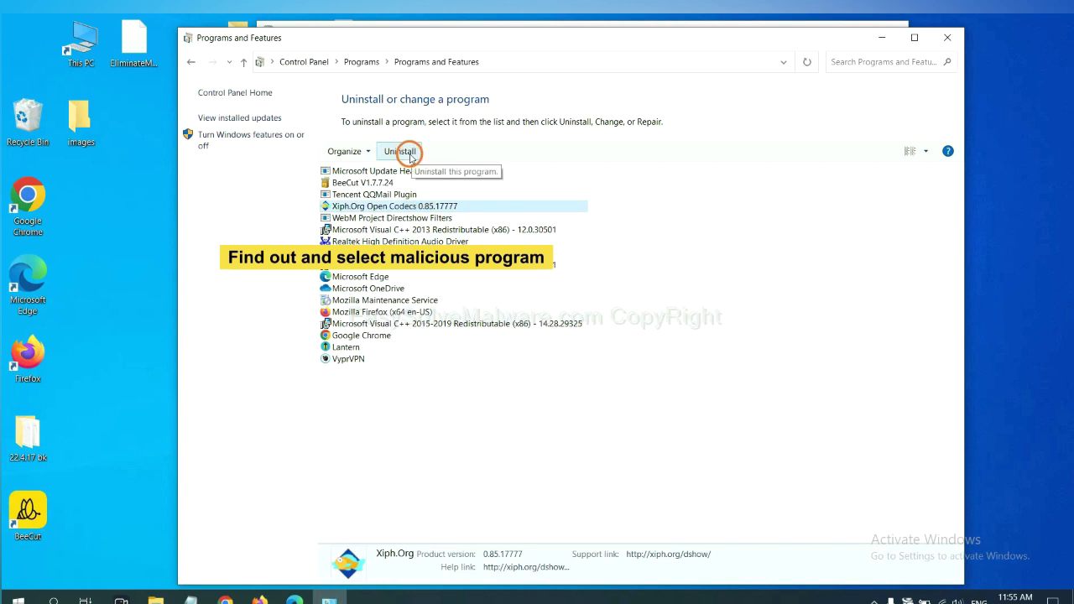
{"action": "left_click", "coordinate": [948, 37]}
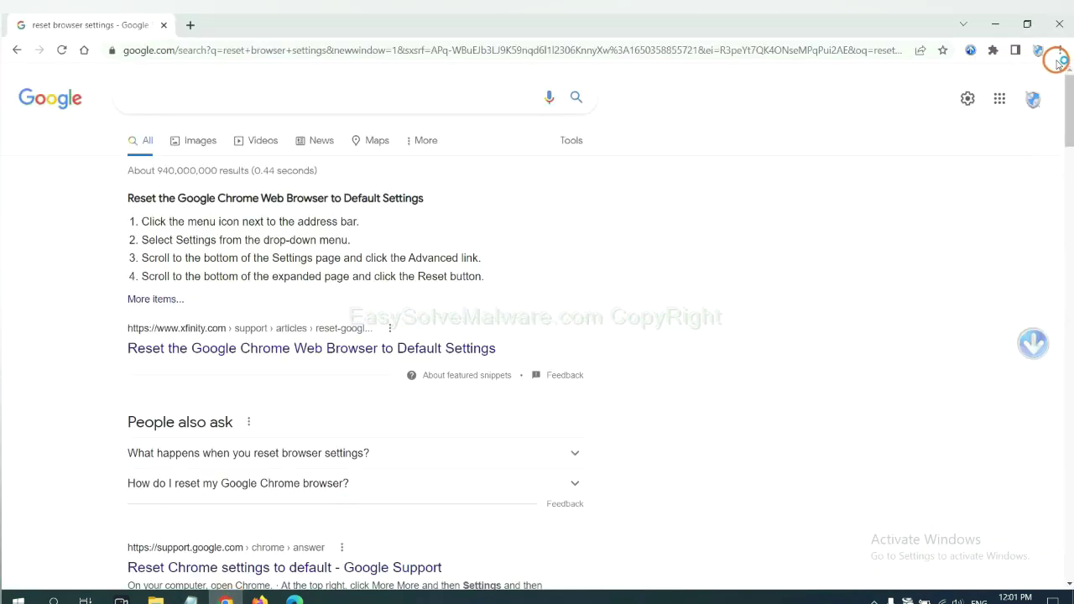
- Open Chrome's extensions page to check for suspicious, unwanted or malicious extensions
{"action": "left_click", "coordinate": [1059, 52]}
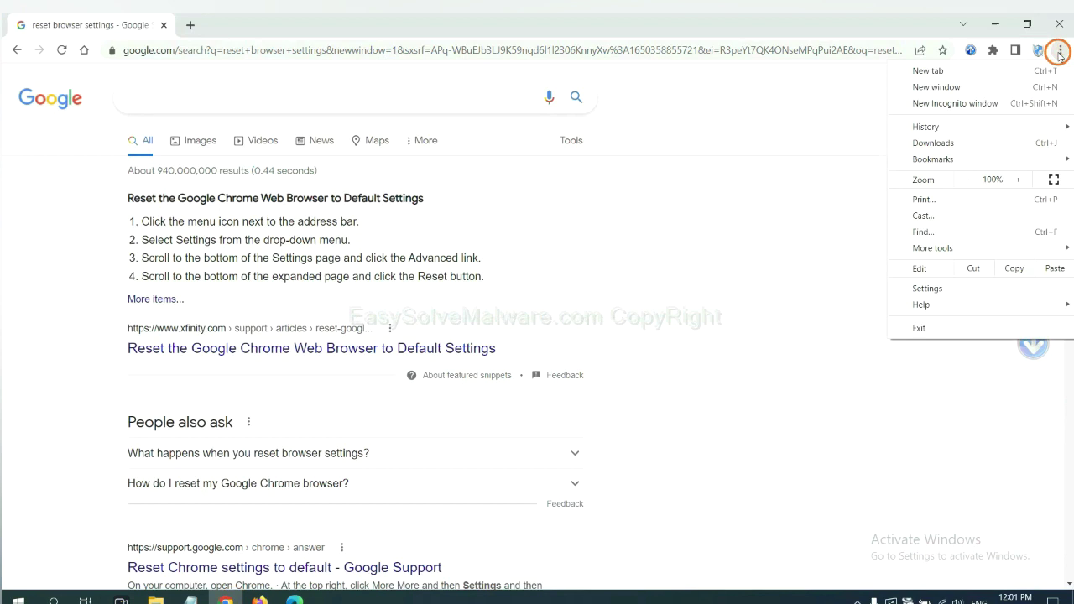
{"action": "mouse_move", "coordinate": [964, 248]}
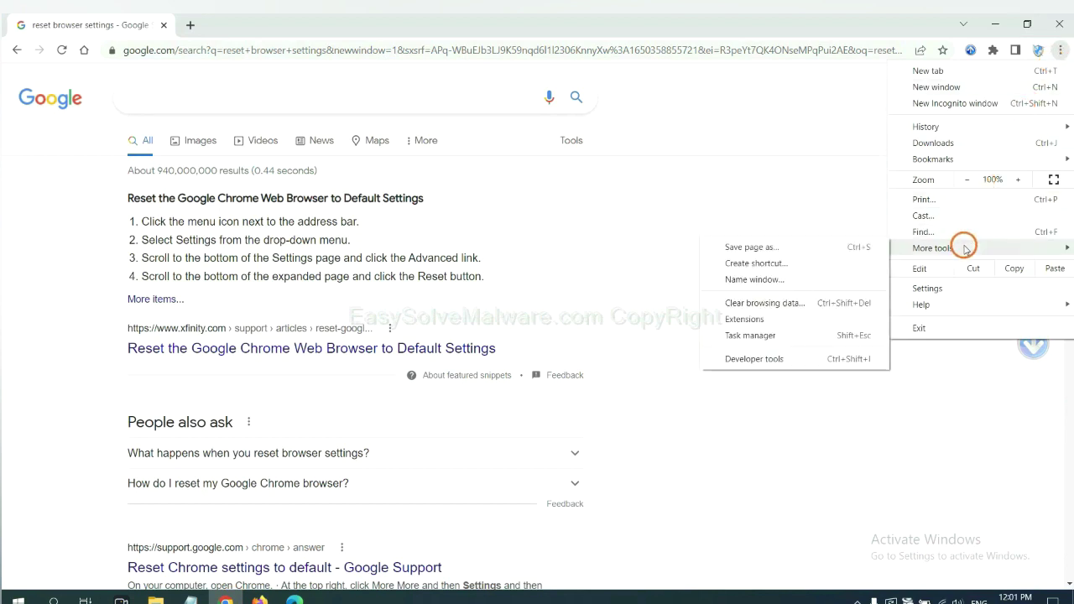
{"action": "left_click", "coordinate": [792, 319]}
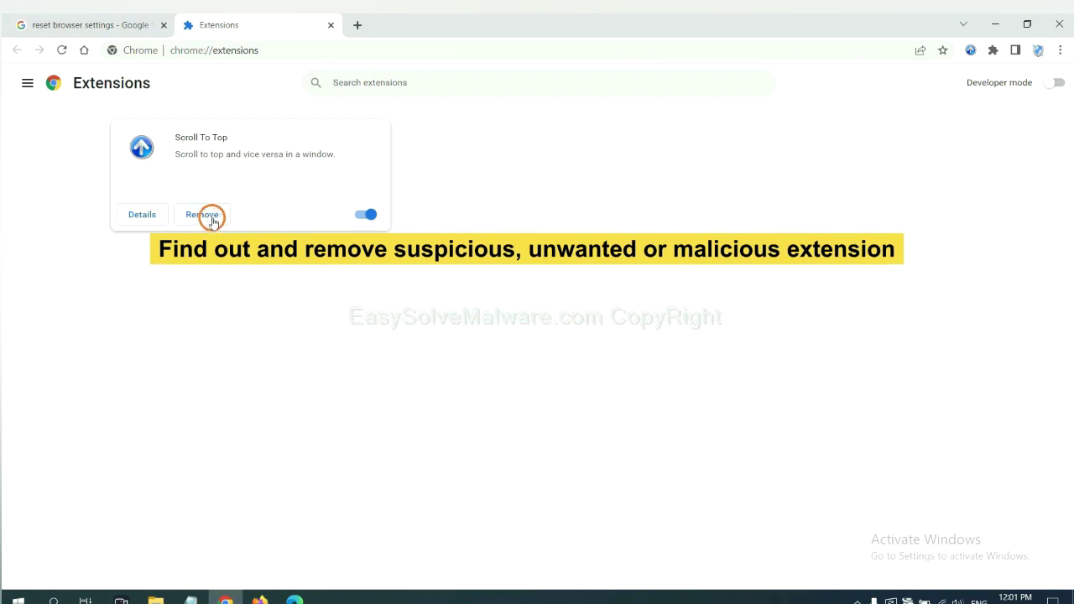
- Switch to Firefox, open the add-ons manager, and show the removal options for the GIPHY for Firefox extension
{"action": "left_click", "coordinate": [257, 598]}
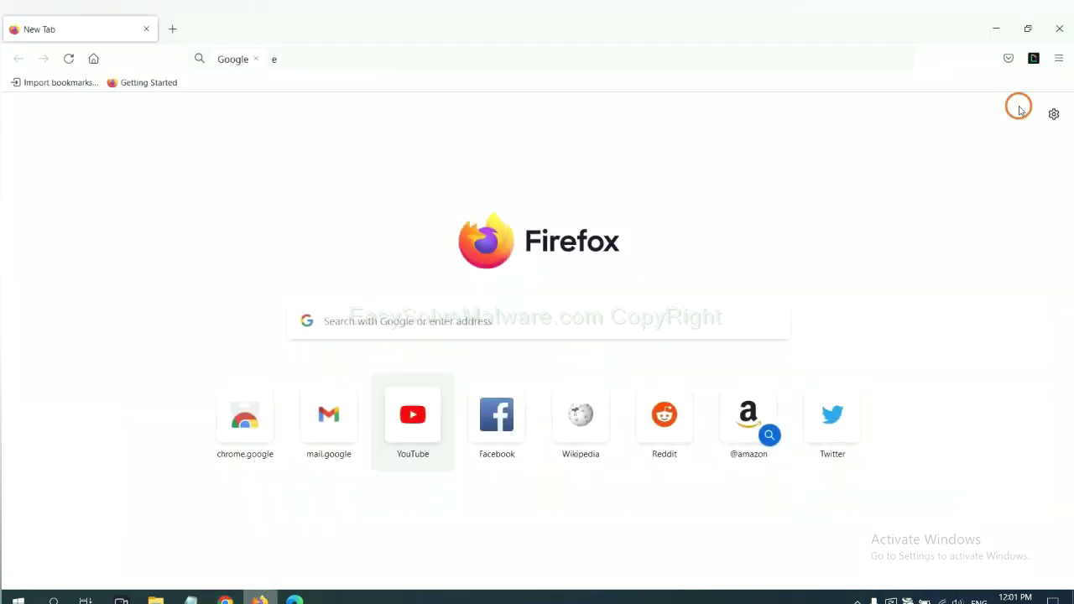
{"action": "left_click", "coordinate": [1060, 59]}
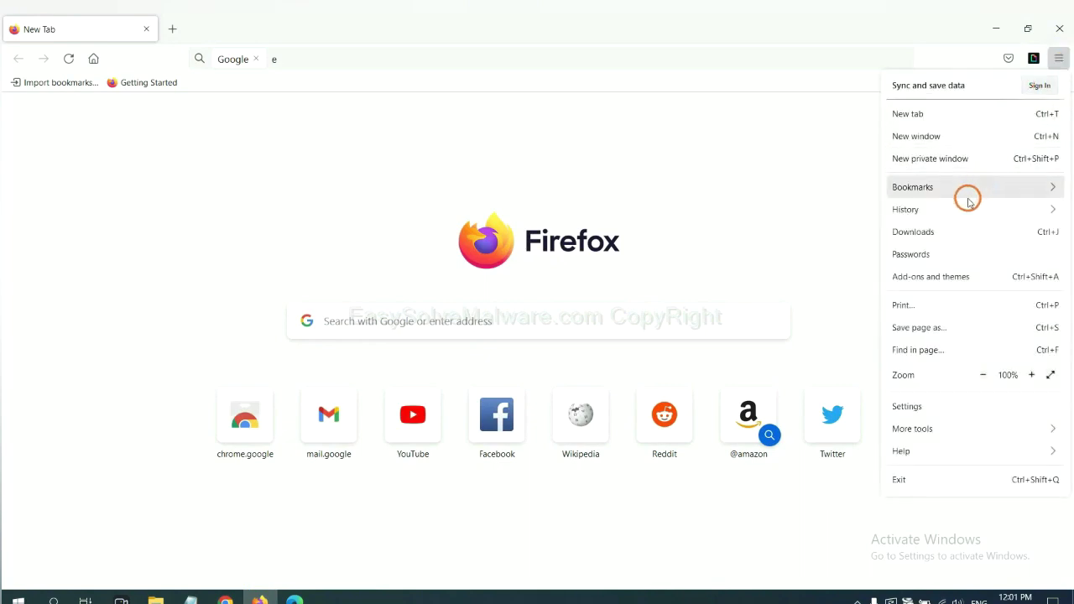
{"action": "left_click", "coordinate": [940, 285]}
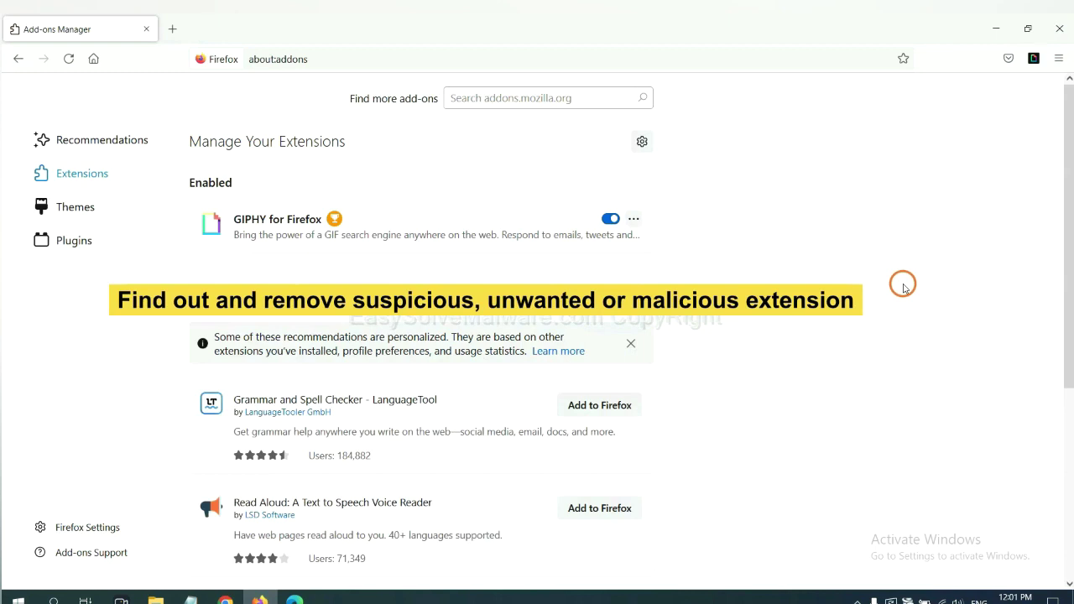
{"action": "left_click", "coordinate": [633, 219]}
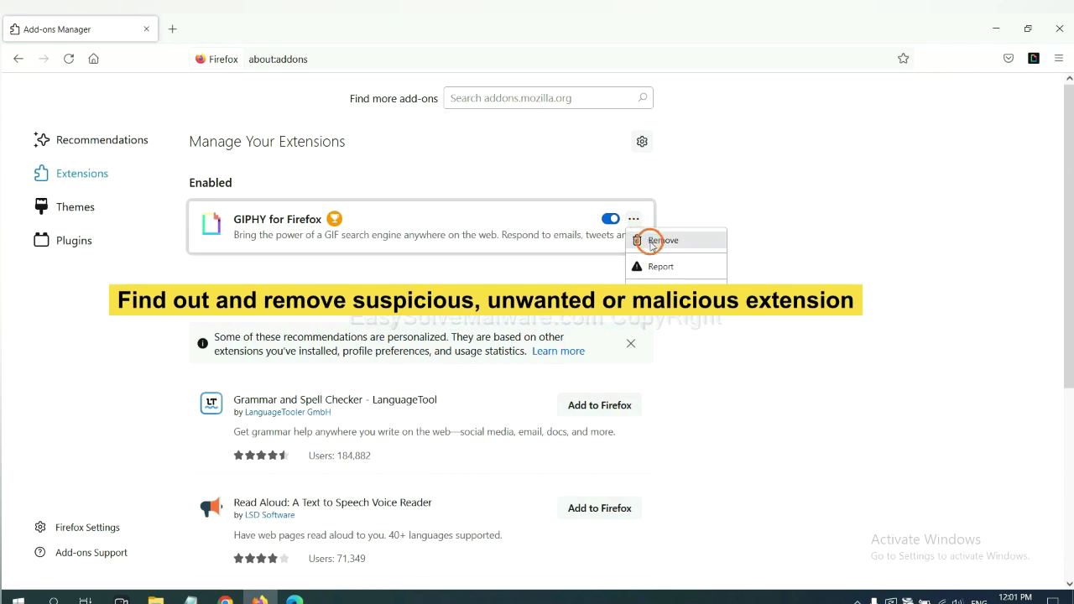
- Switch to Microsoft Edge, open the extensions management page, and remove the ArcVpn Free Fast VPN Proxy extension
{"action": "left_click", "coordinate": [294, 599]}
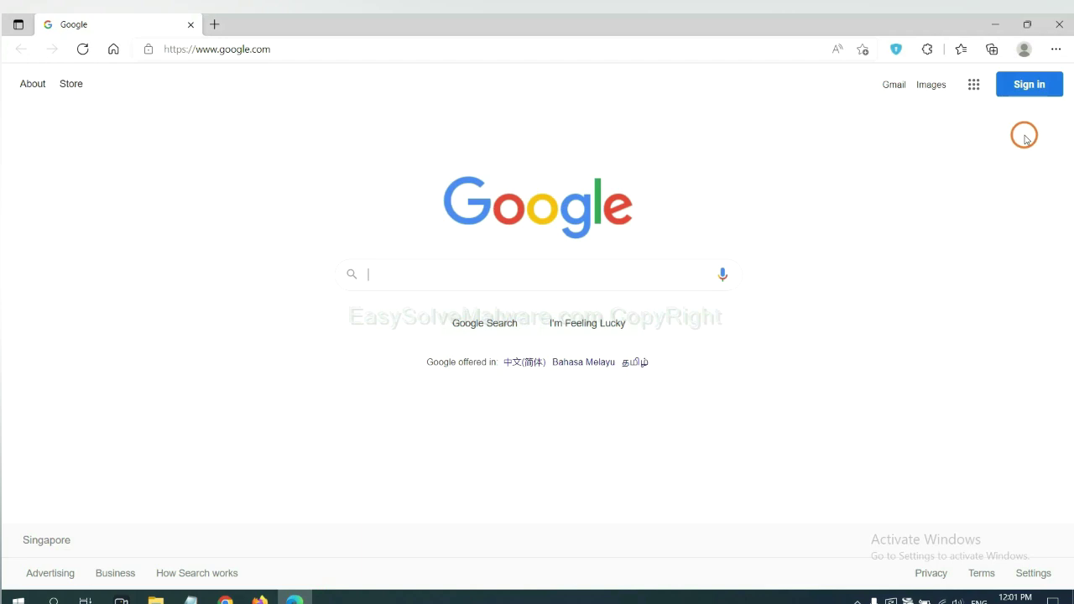
{"action": "left_click", "coordinate": [1054, 50]}
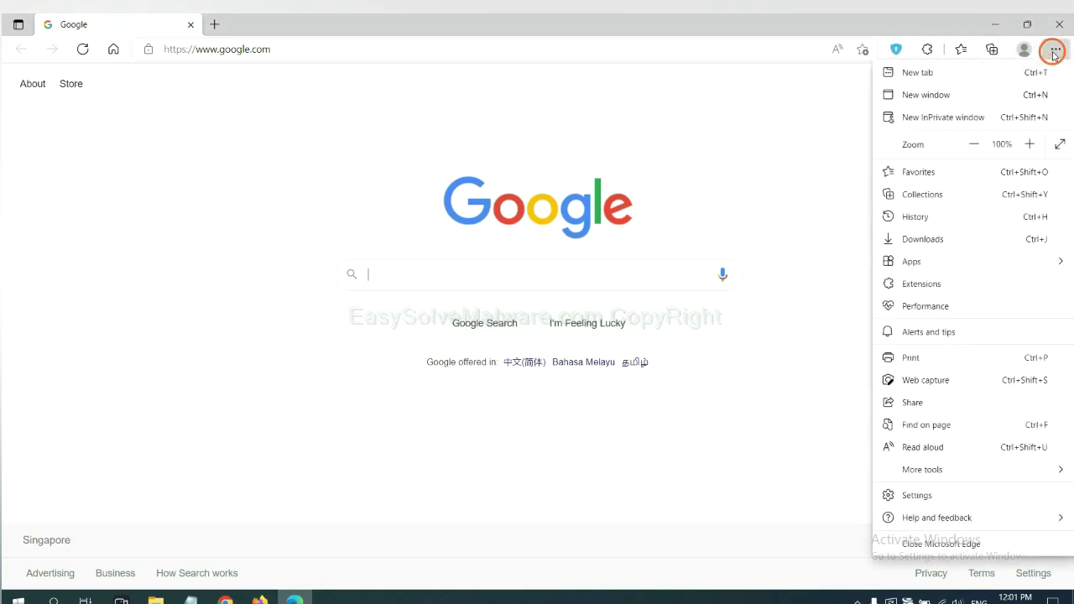
{"action": "right_click", "coordinate": [926, 284]}
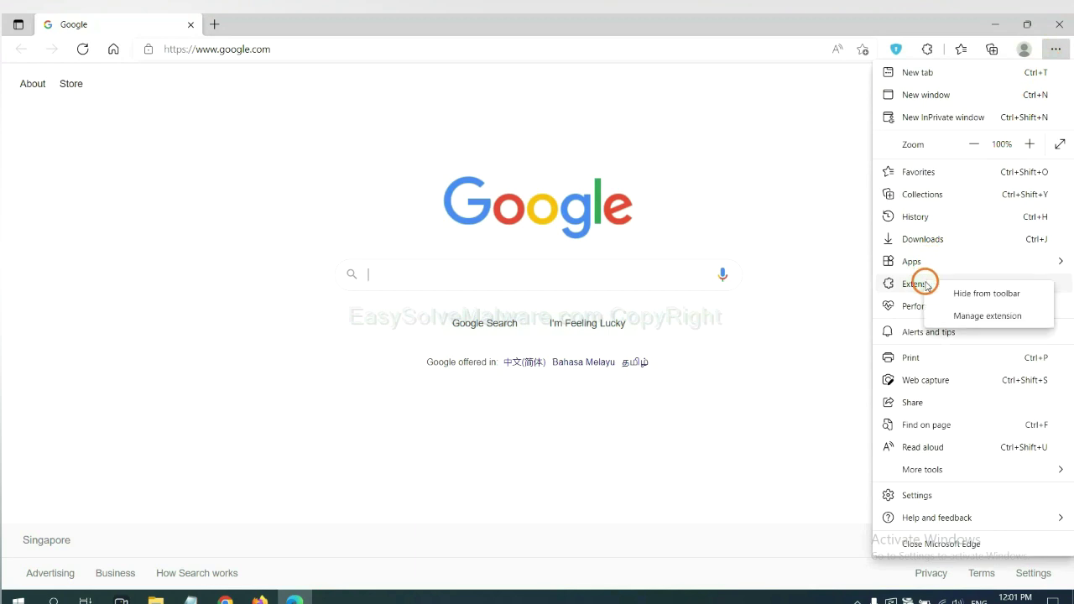
{"action": "left_click", "coordinate": [965, 315]}
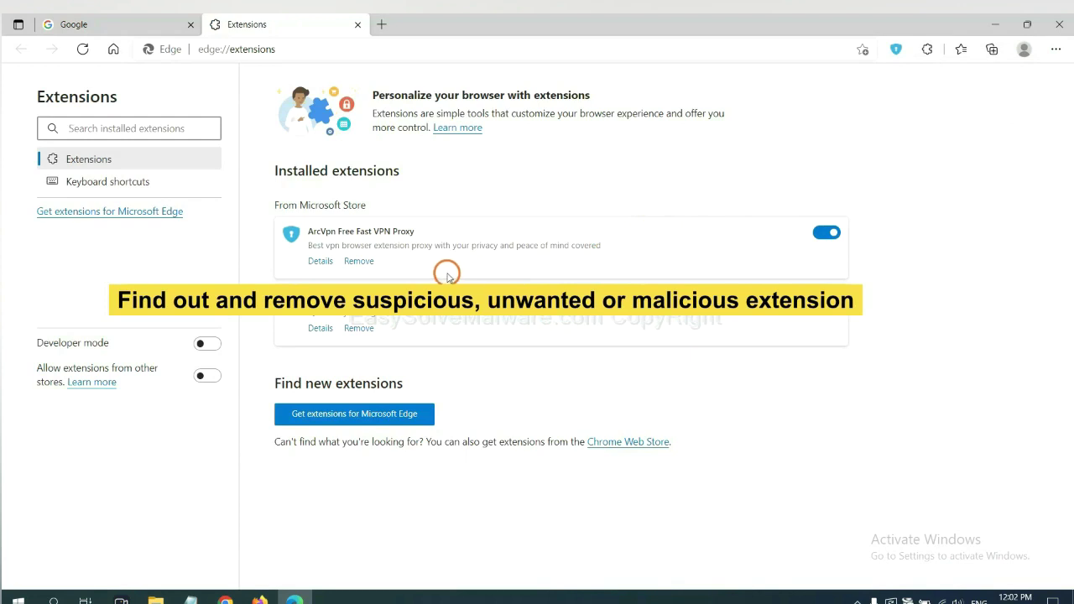
{"action": "left_click", "coordinate": [369, 265]}
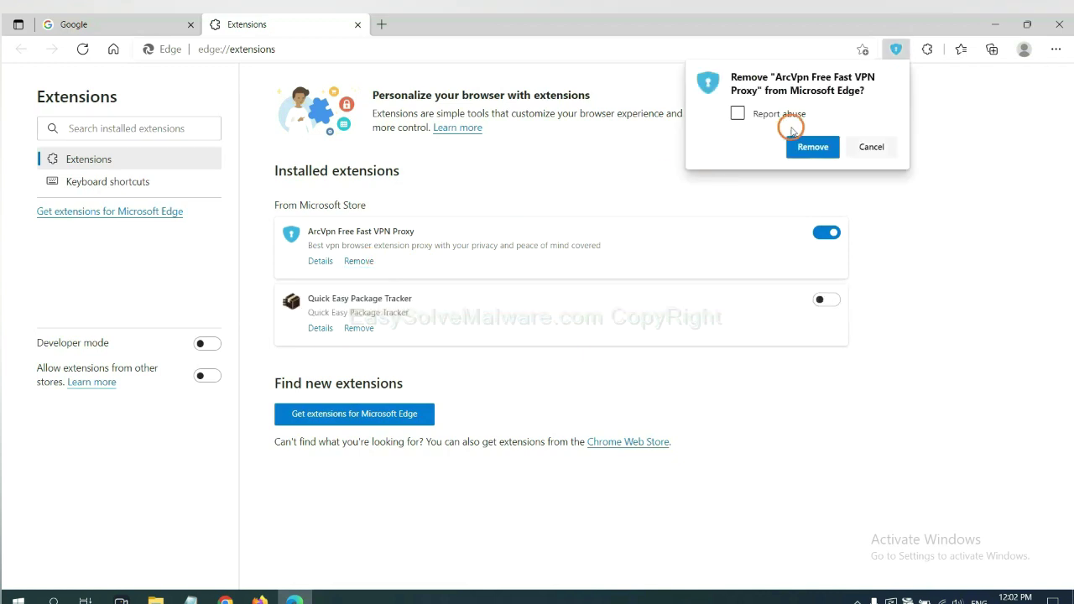
{"action": "left_click", "coordinate": [805, 149]}
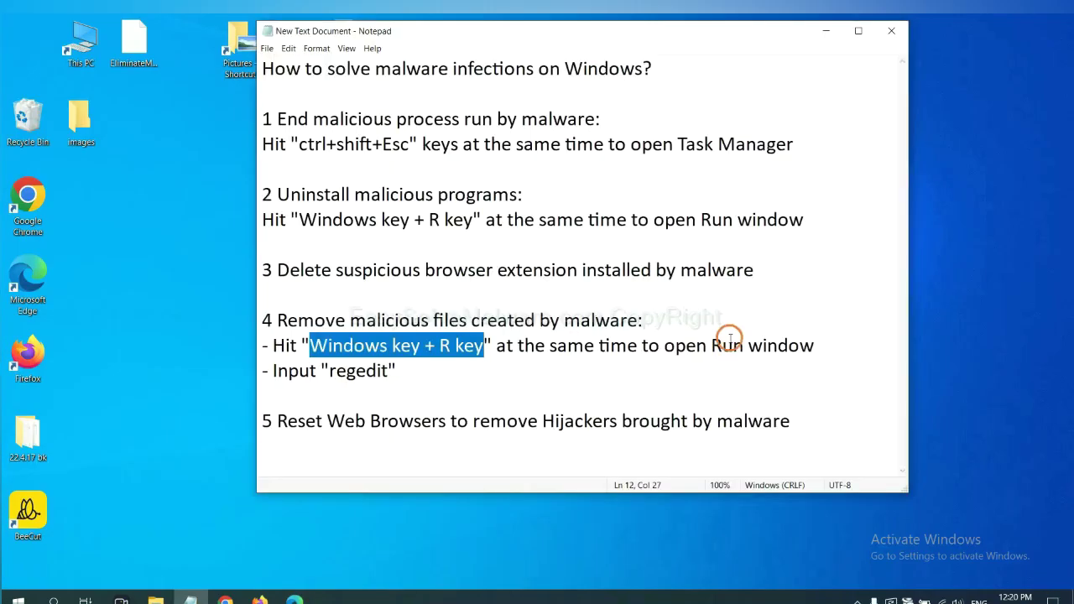
{"action": "left_click", "coordinate": [729, 340]}
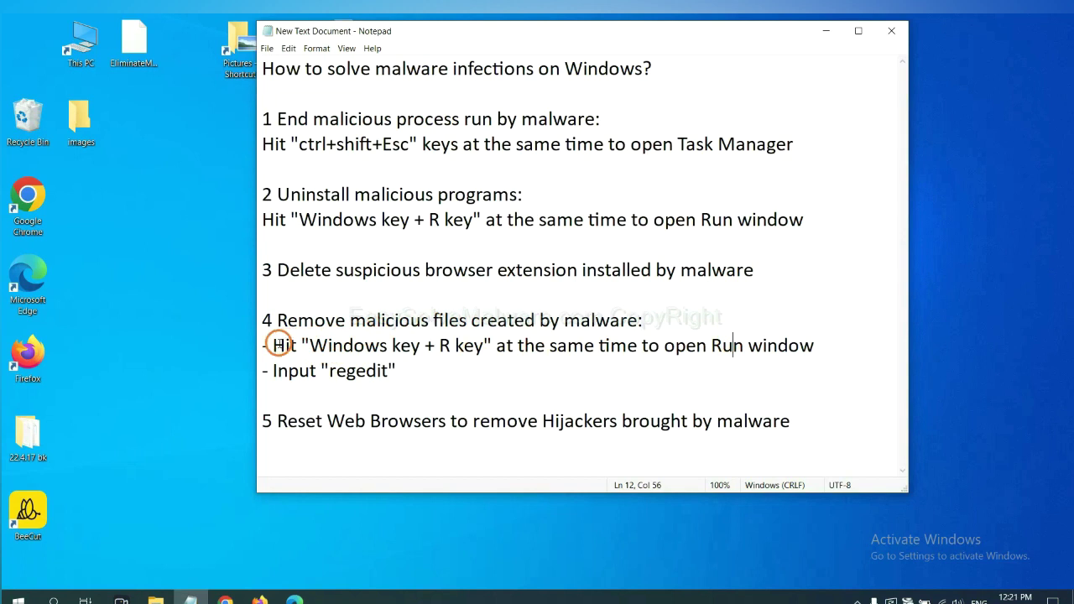
{"action": "left_click_drag", "start_coordinate": [273, 345], "coordinate": [625, 354]}
{"action": "left_click", "coordinate": [625, 354]}
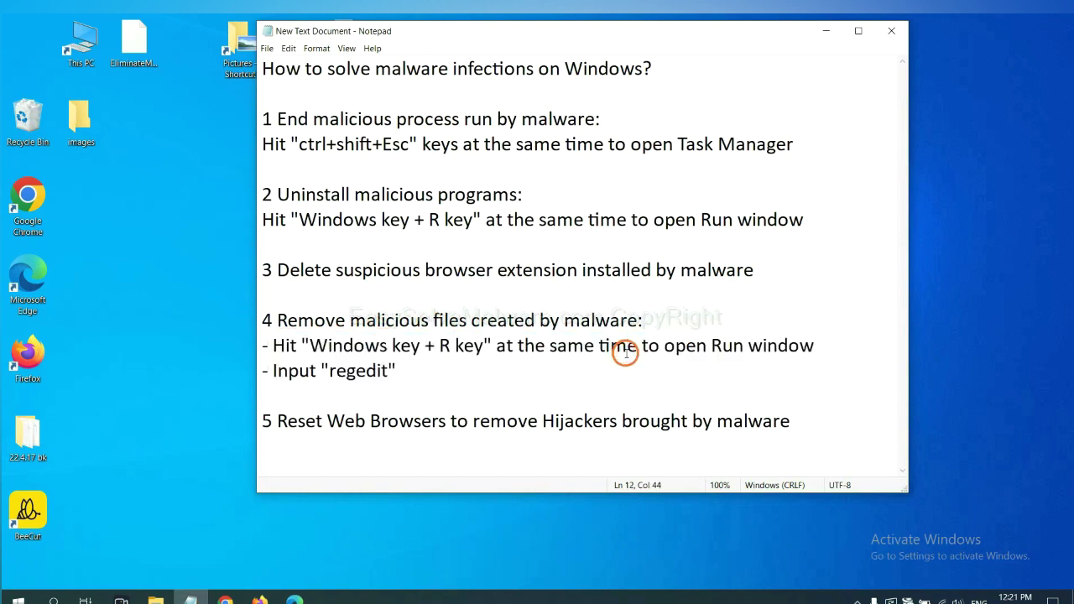
- Bring up the Run window beside the step 4 notes and launch "regedit" from it
{"action": "key", "text": "super+r"}
{"action": "left_click_drag", "start_coordinate": [200, 442], "coordinate": [857, 235]}
{"action": "left_click", "coordinate": [759, 307]}
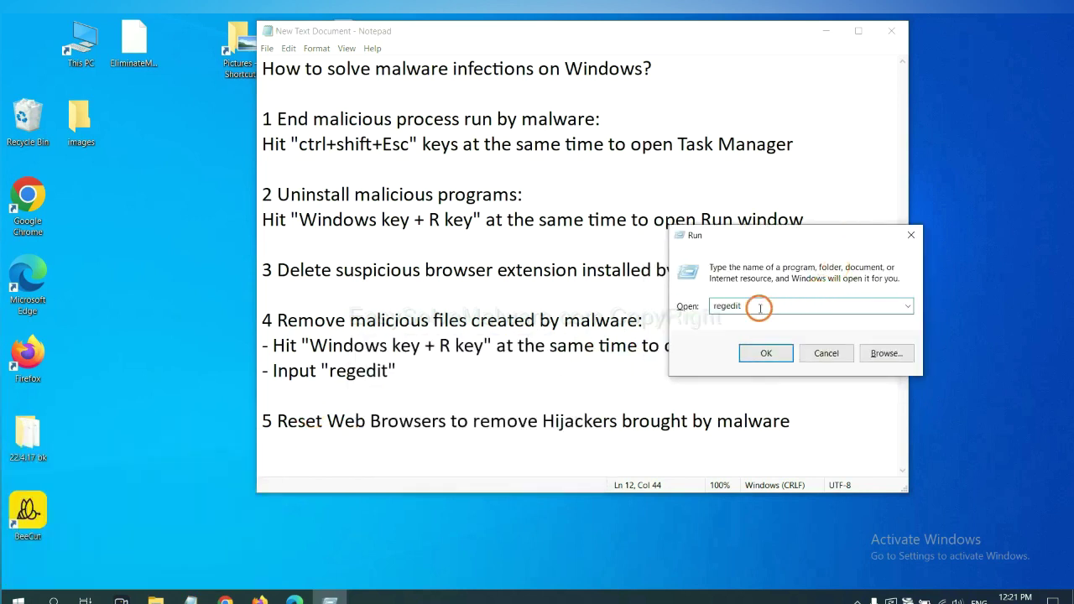
{"action": "left_click", "coordinate": [765, 354]}
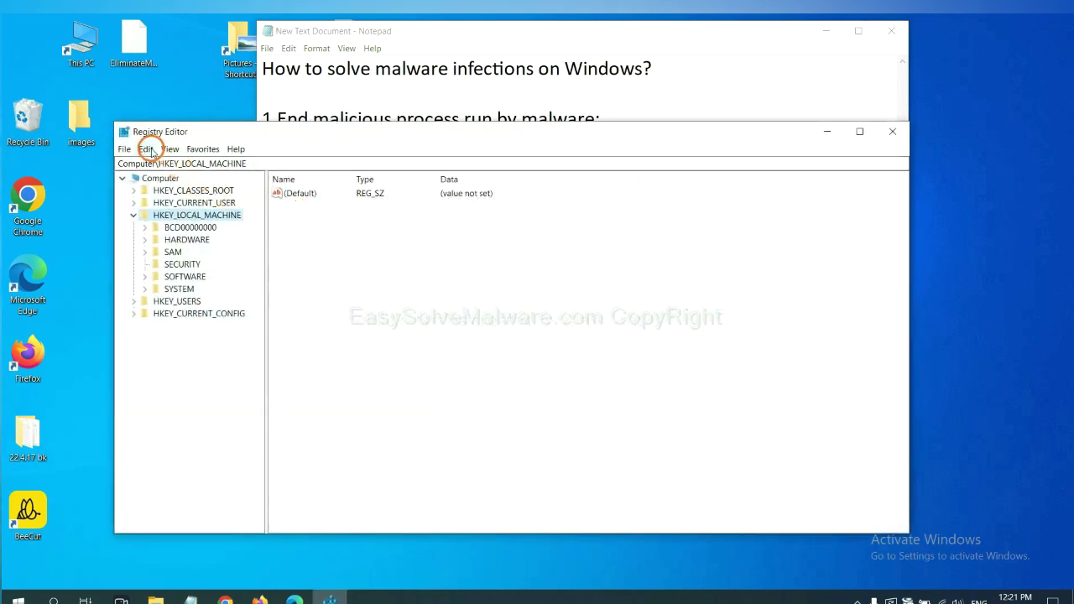
- Search the registry from HKEY_LOCAL_MACHINE for the malware name beginning with "be", looking at keys, values and data
{"action": "left_click", "coordinate": [149, 150]}
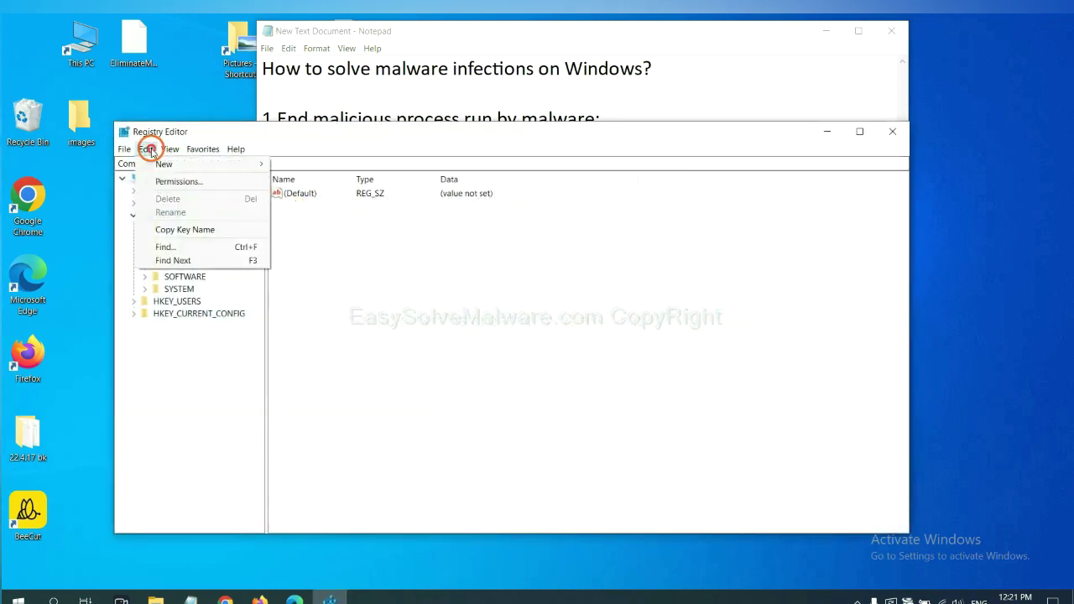
{"action": "left_click", "coordinate": [191, 248]}
{"action": "left_click_drag", "start_coordinate": [305, 183], "coordinate": [411, 218]}
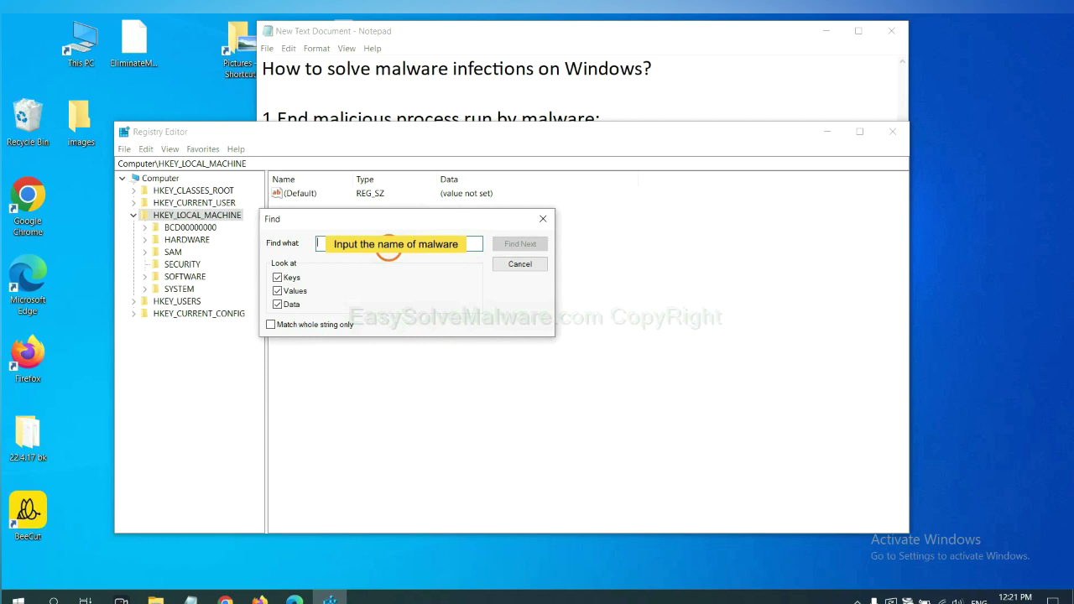
{"action": "type", "text": "be"}
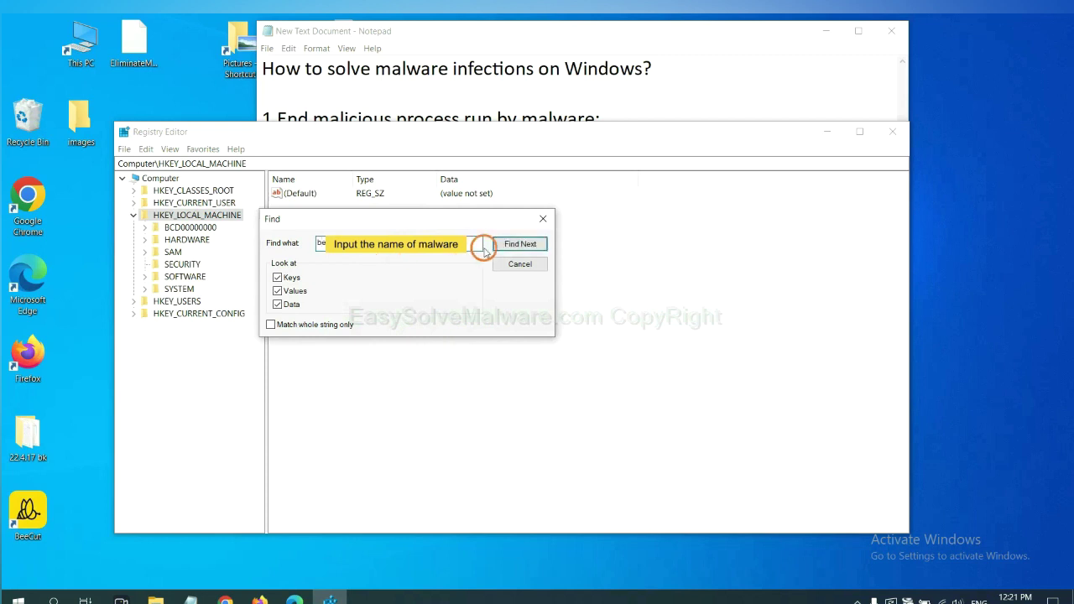
{"action": "left_click", "coordinate": [520, 244]}
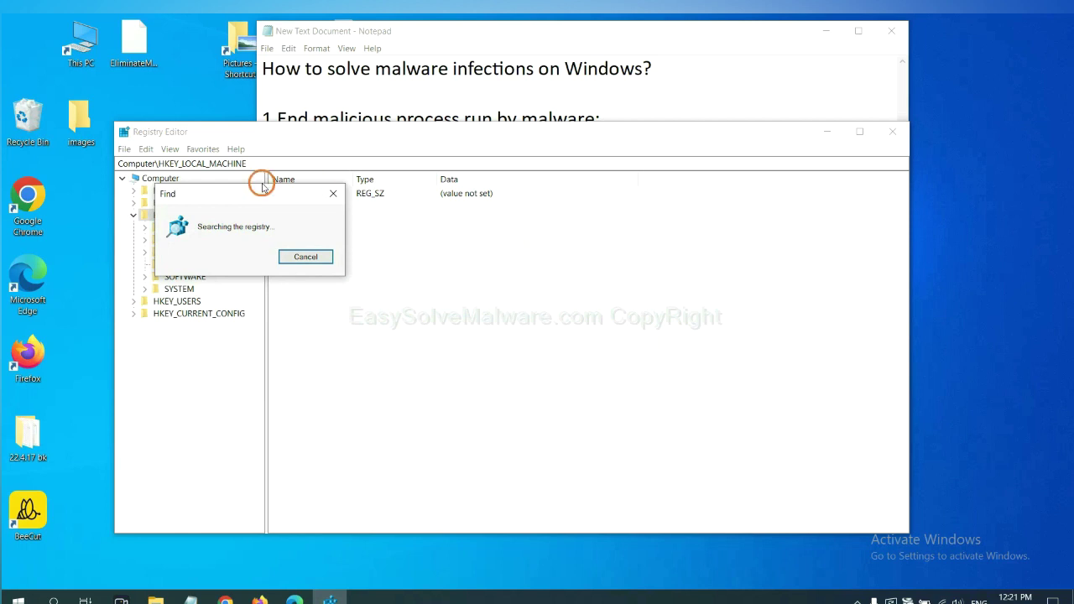
{"action": "left_click_drag", "start_coordinate": [259, 186], "coordinate": [424, 188]}
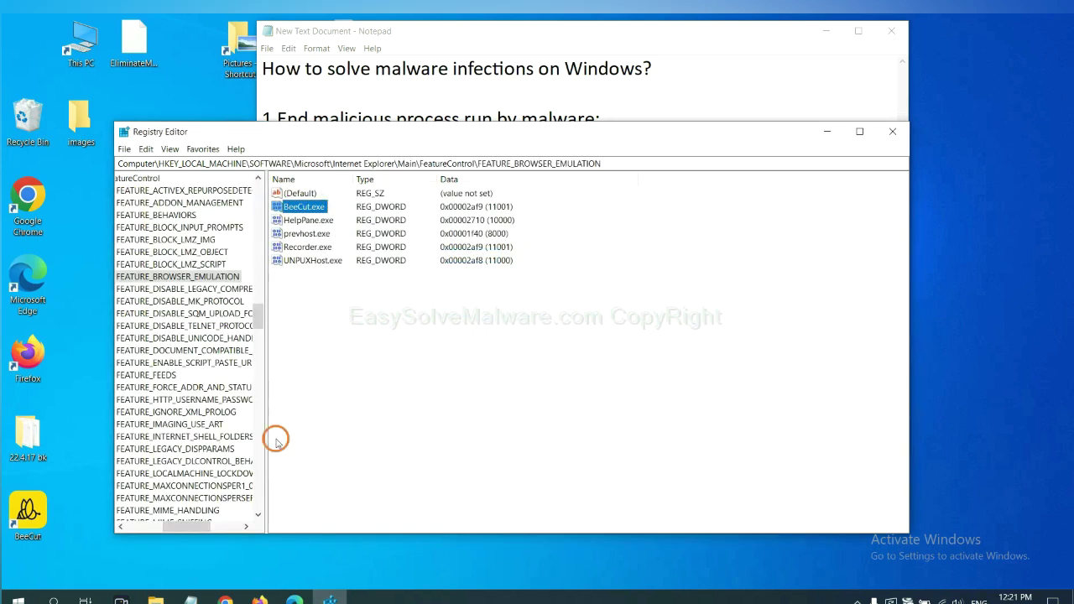
- Locate the FEATURE_BROWSER_EMULATION key in the registry tree and show the actions available for it
{"action": "mouse_move", "coordinate": [187, 527]}
{"action": "left_mouse_down"}
{"action": "mouse_move", "coordinate": [156, 527]}
{"action": "mouse_move", "coordinate": [173, 524]}
{"action": "left_mouse_up"}
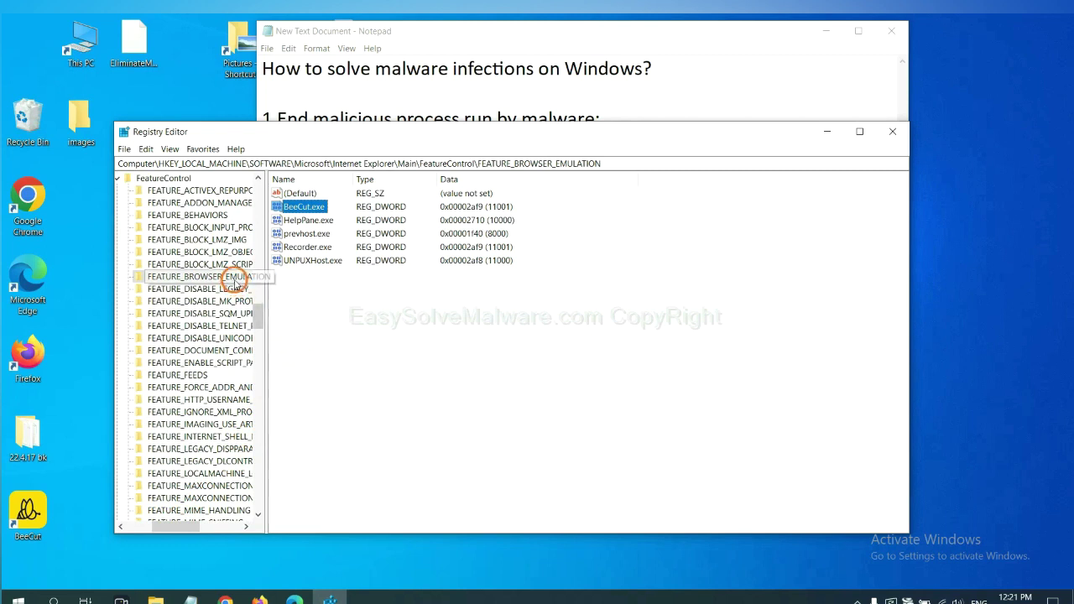
{"action": "right_click", "coordinate": [218, 277]}
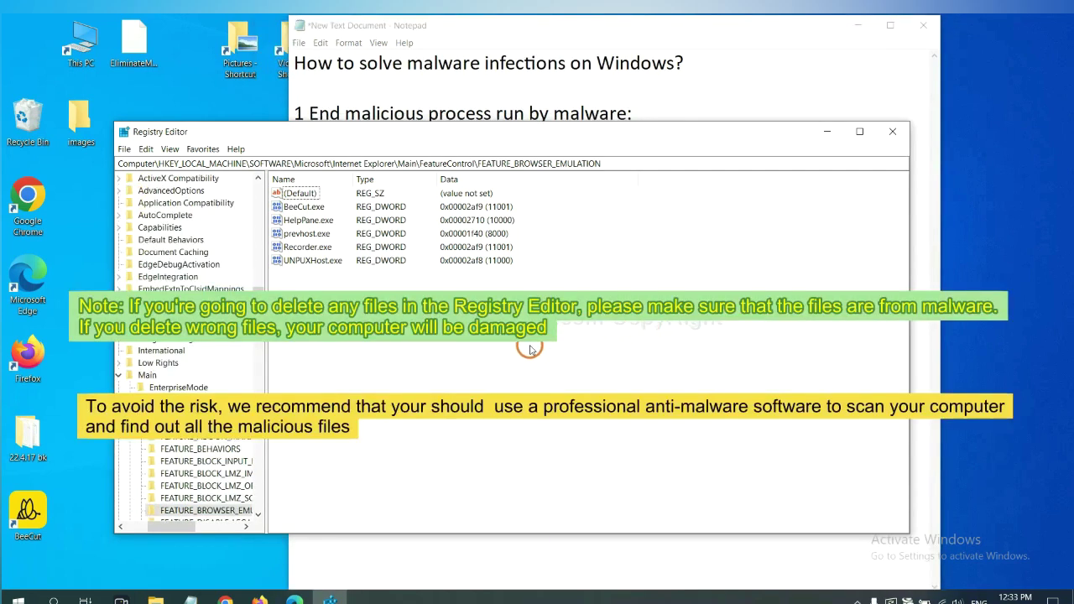
{"action": "left_click", "coordinate": [513, 353]}
{"action": "left_click", "coordinate": [376, 357]}
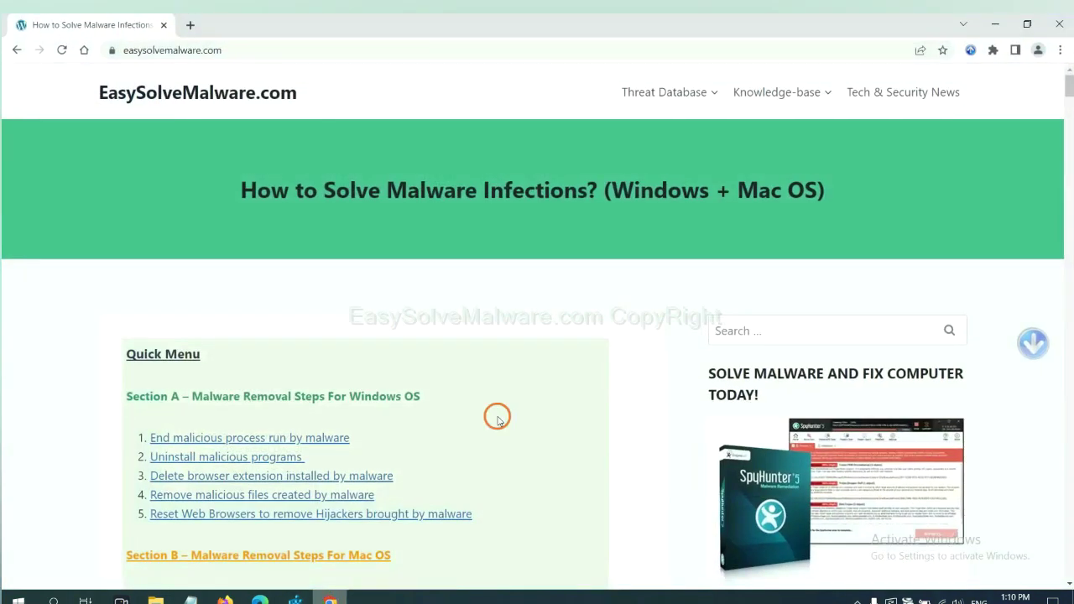
{"action": "scroll", "coordinate": [780, 389], "scroll_direction": "down", "scroll_amount": 1}
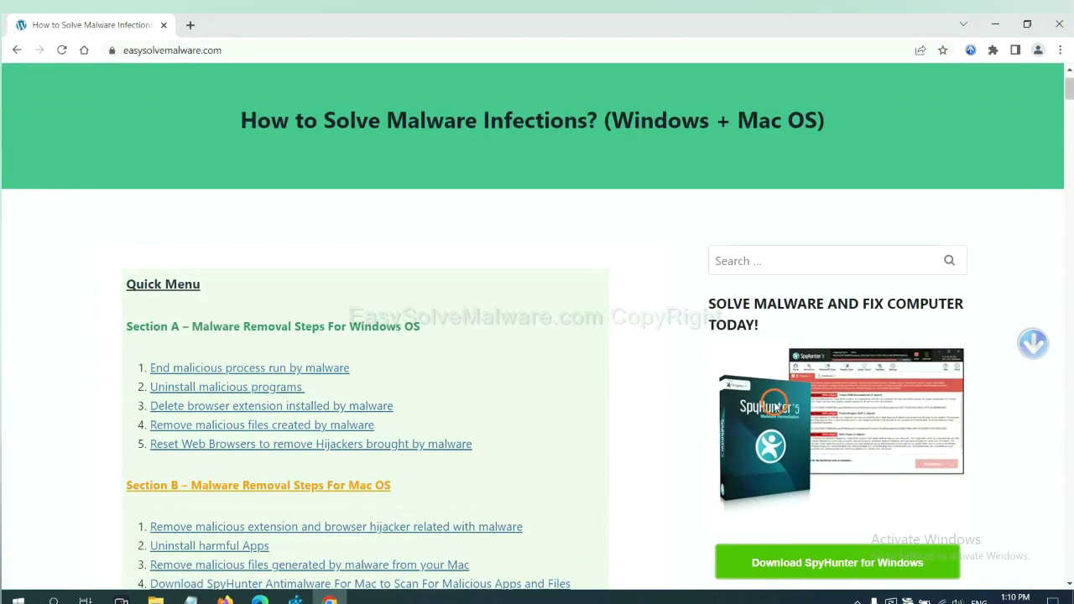
{"action": "scroll", "coordinate": [776, 404], "scroll_direction": "up", "scroll_amount": 1}
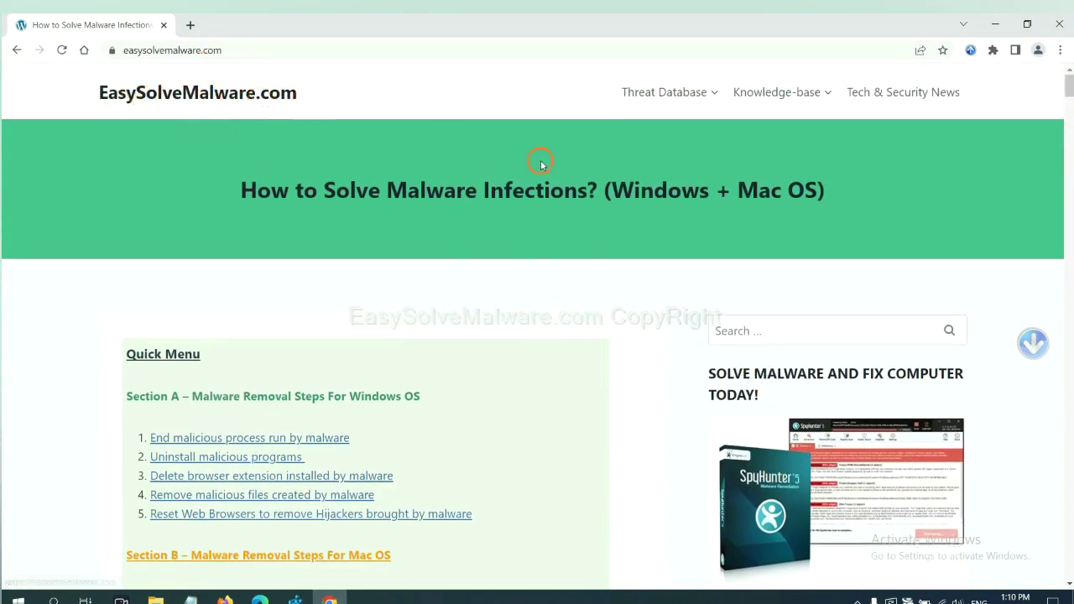
{"action": "scroll", "coordinate": [774, 230], "scroll_direction": "down", "scroll_amount": 3}
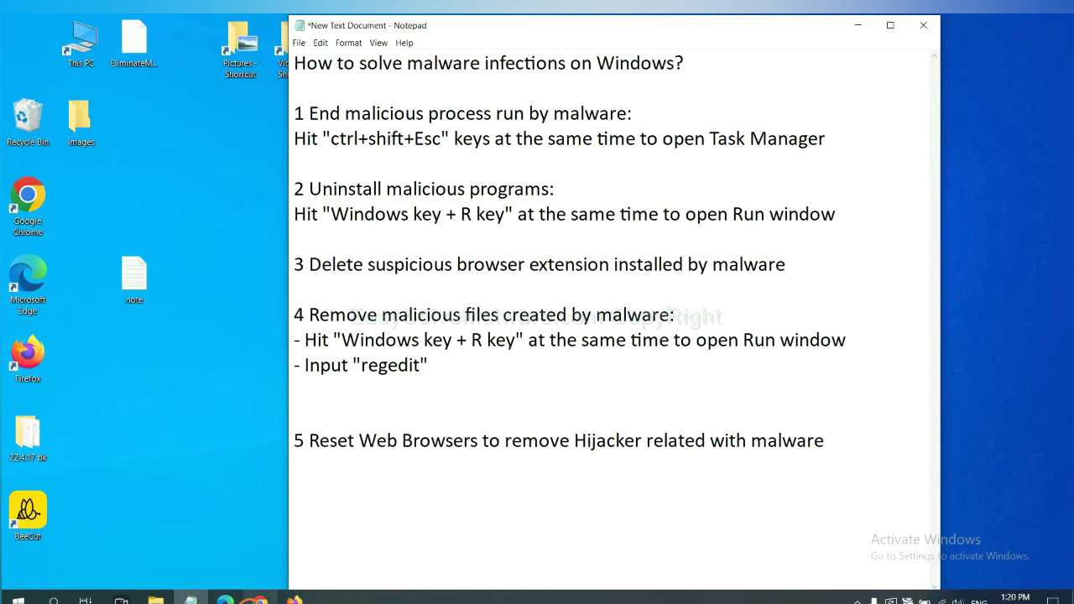
- Switch to Chrome, search its settings for "reset", and open the option to restore settings to their original defaults
{"action": "left_click", "coordinate": [258, 597]}
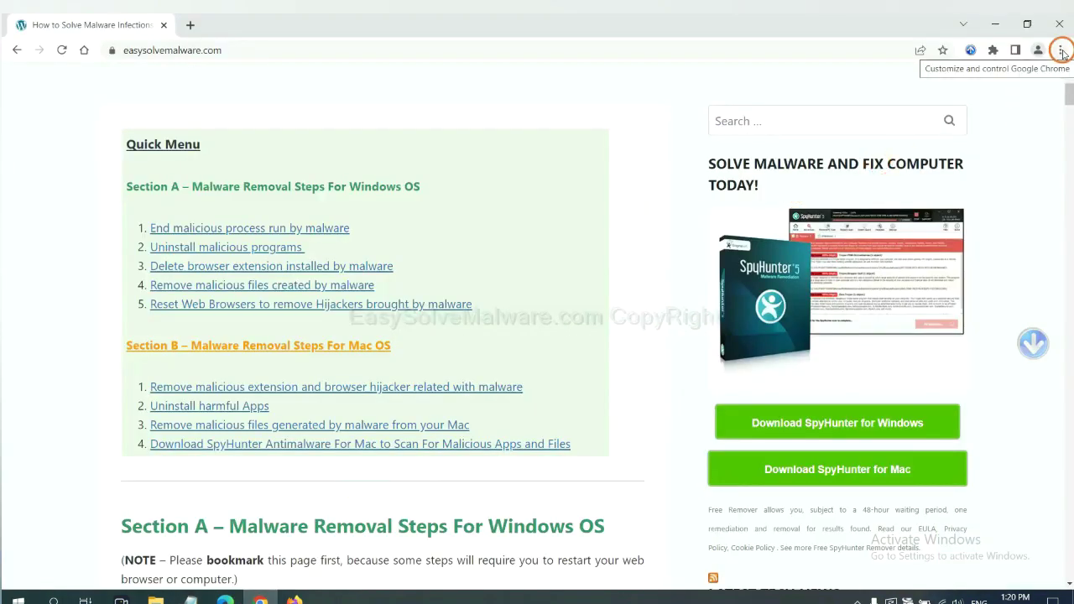
{"action": "left_click", "coordinate": [1061, 52]}
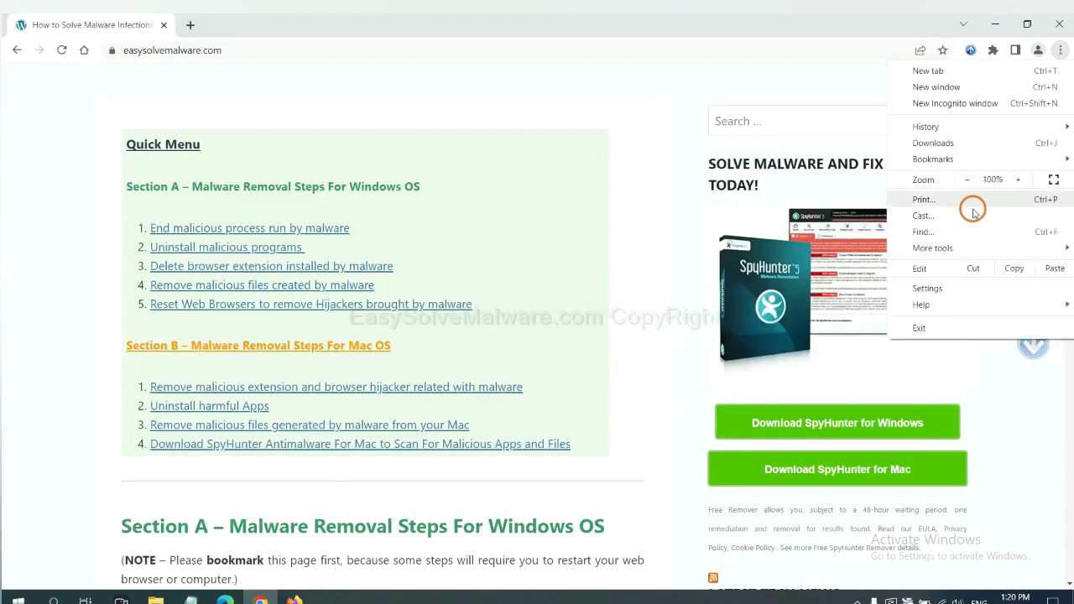
{"action": "left_click", "coordinate": [940, 286]}
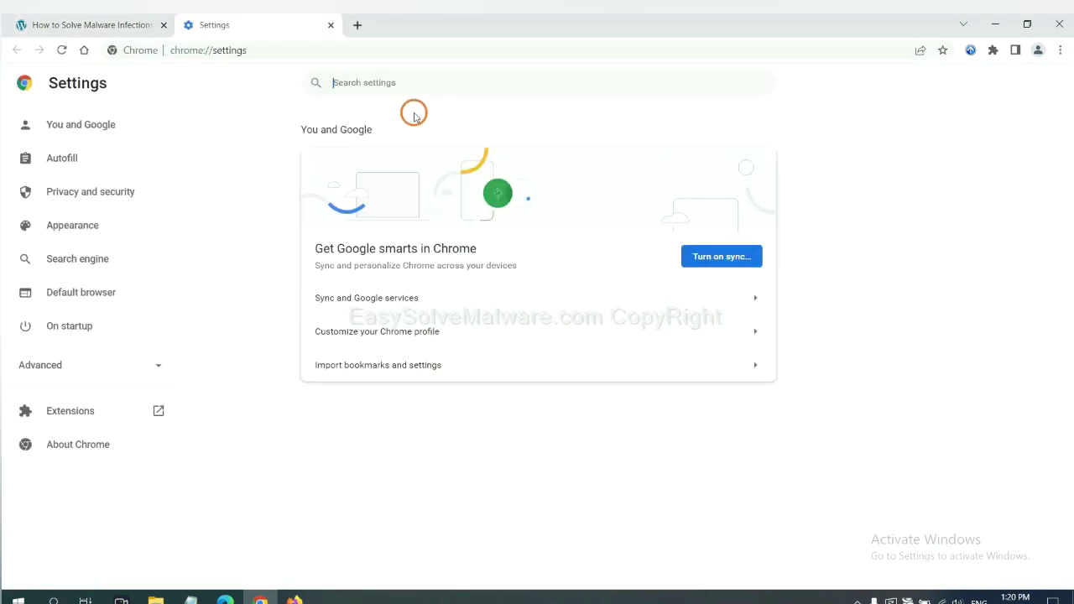
{"action": "type", "text": "reset"}
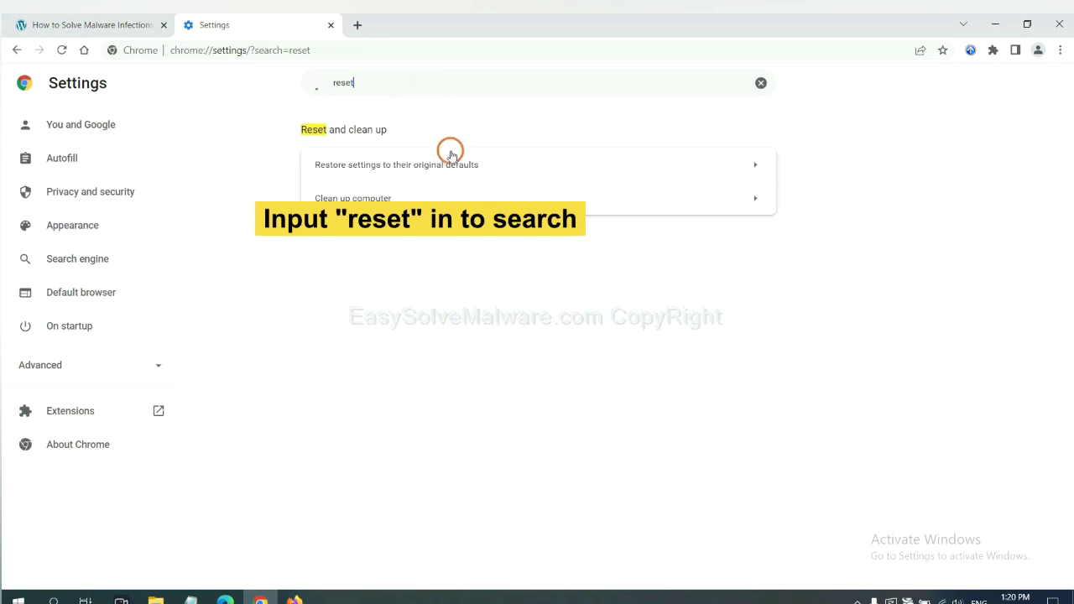
{"action": "left_click", "coordinate": [461, 165]}
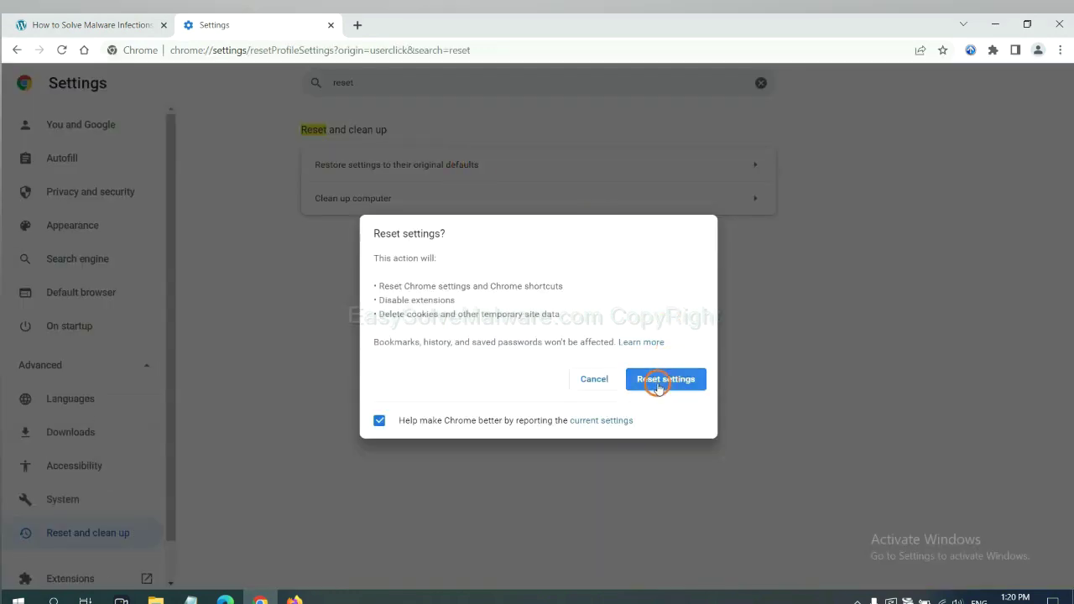
- Switch to Firefox, open the troubleshooting information page, and start refreshing Firefox to its default settings
{"action": "left_click", "coordinate": [297, 597]}
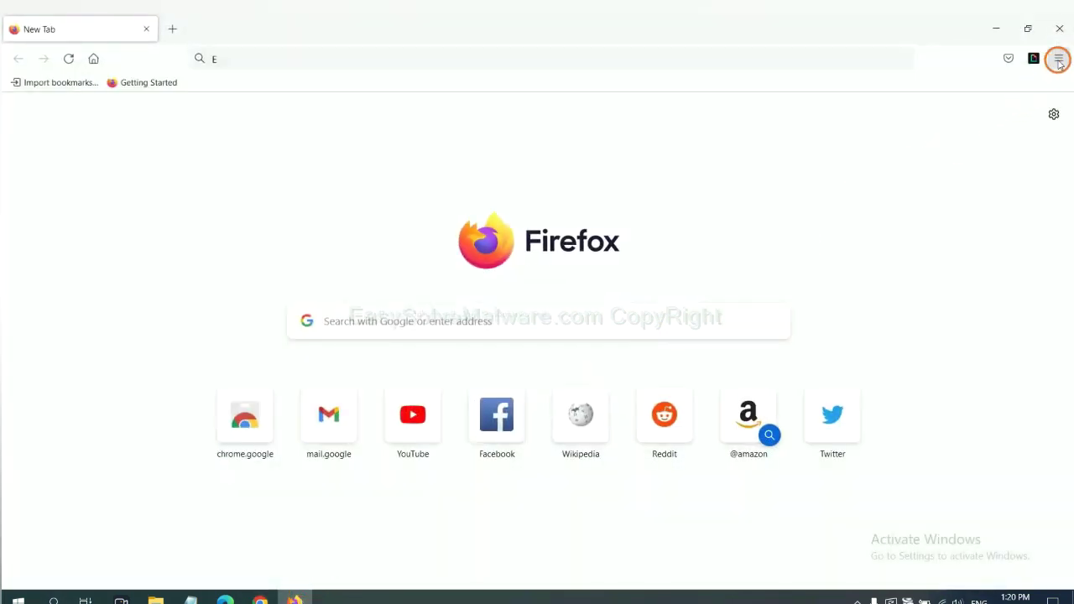
{"action": "left_click", "coordinate": [1058, 58]}
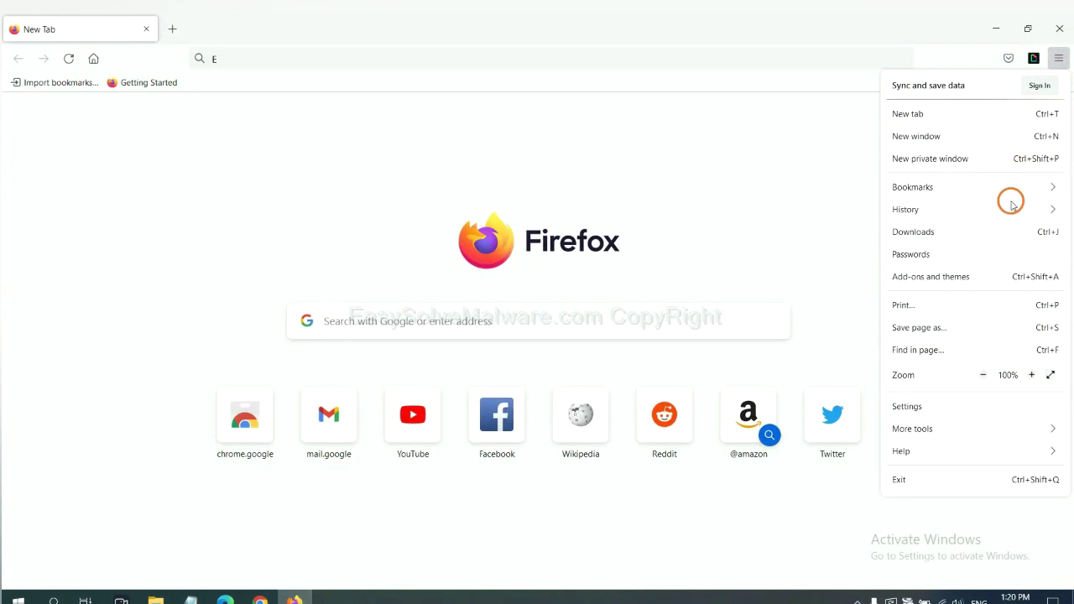
{"action": "left_click", "coordinate": [925, 449]}
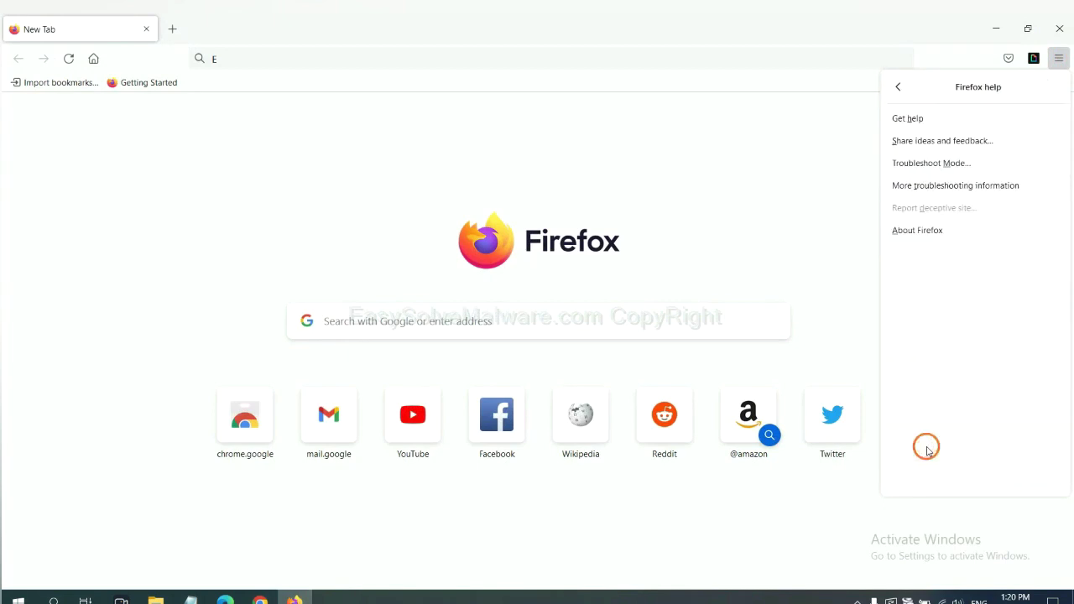
{"action": "left_click", "coordinate": [944, 186]}
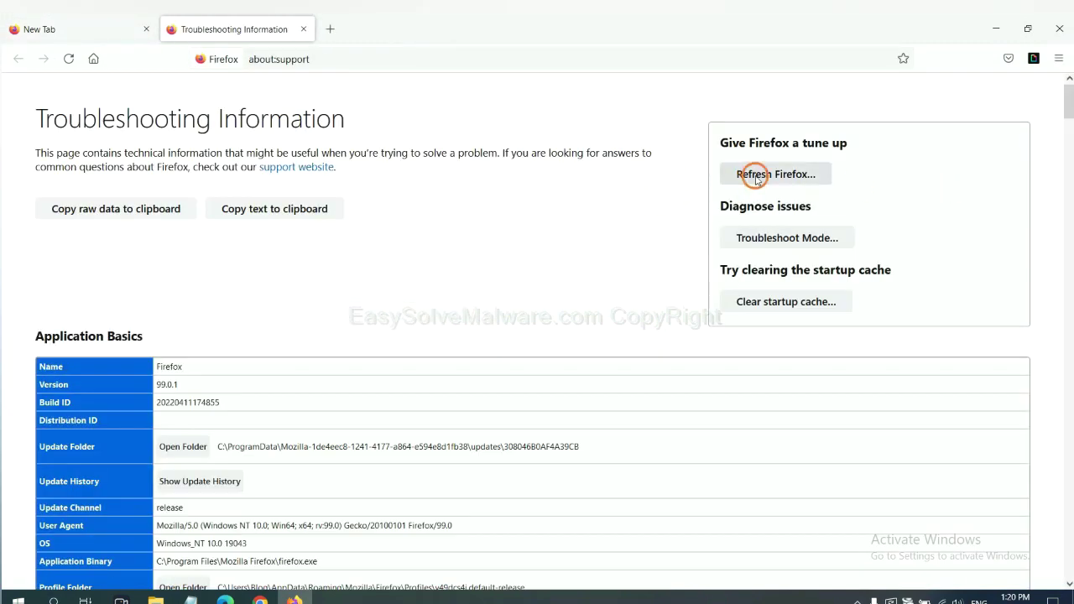
{"action": "left_click", "coordinate": [756, 176]}
{"action": "left_click", "coordinate": [585, 178]}
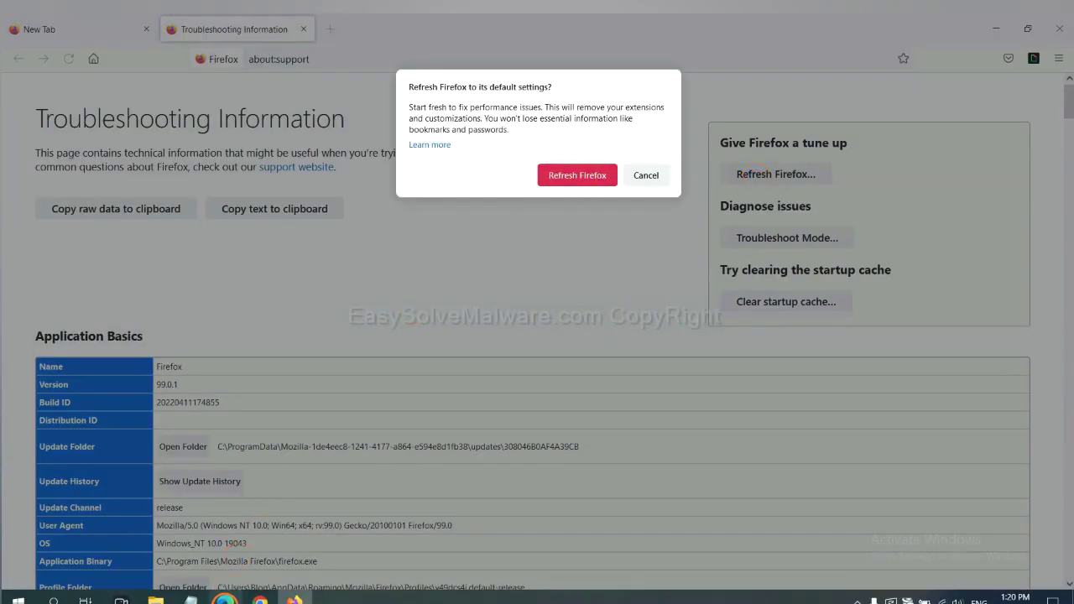
- Switch to Microsoft Edge, search its settings for "reset", and open the option to restore settings to their default values
{"action": "left_click", "coordinate": [225, 599]}
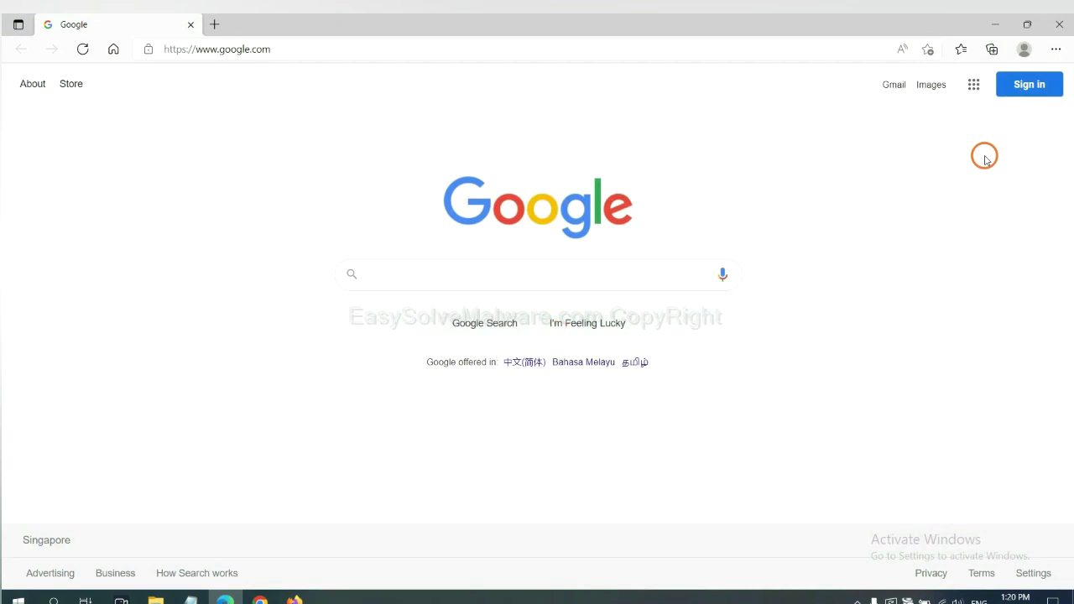
{"action": "left_click", "coordinate": [1055, 48]}
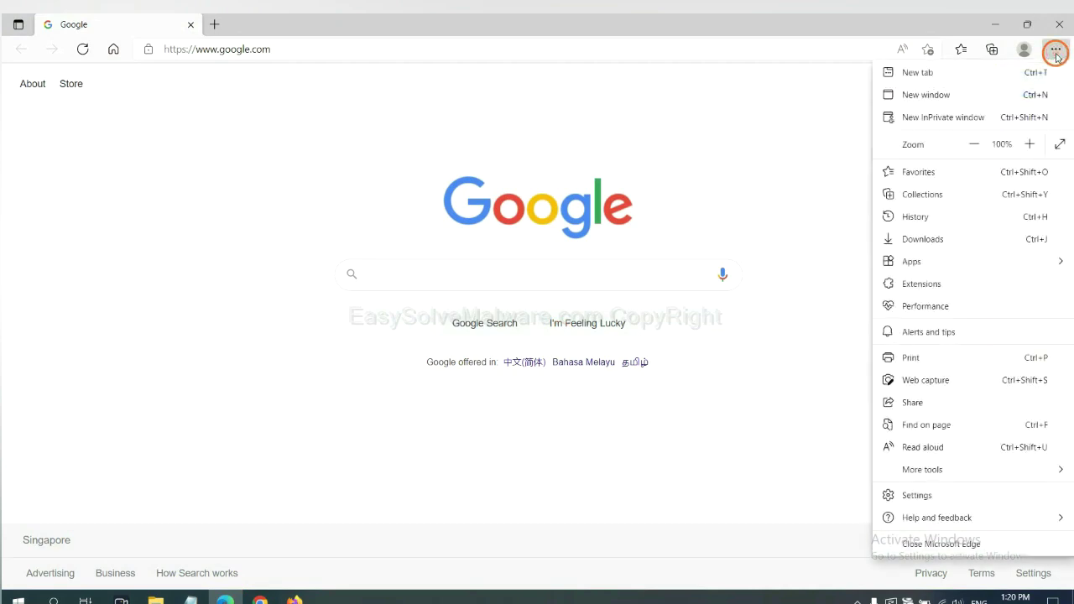
{"action": "left_click", "coordinate": [919, 495]}
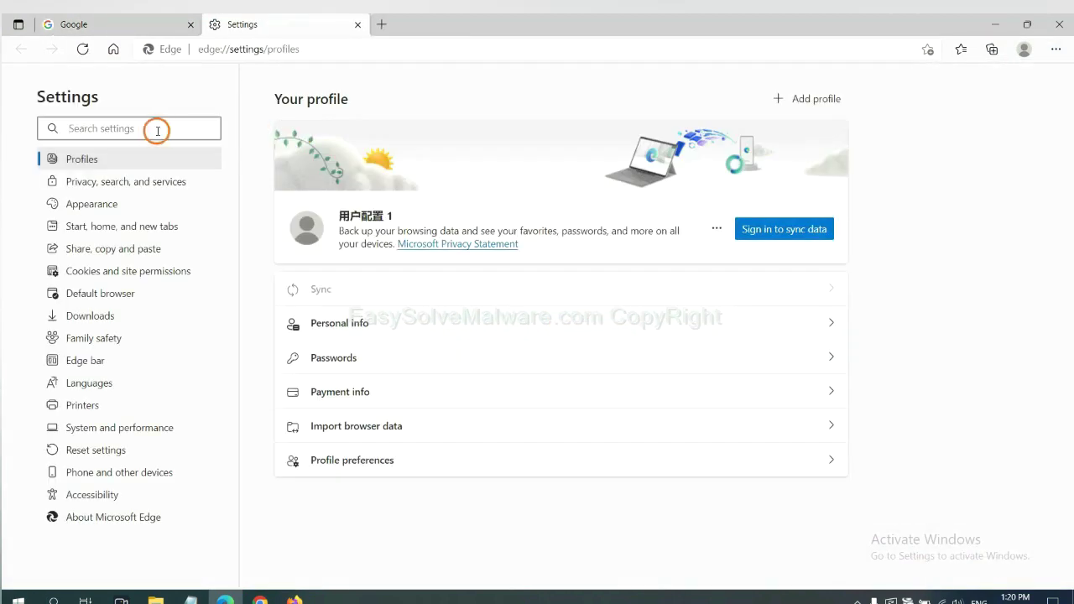
{"action": "type", "text": "re"}
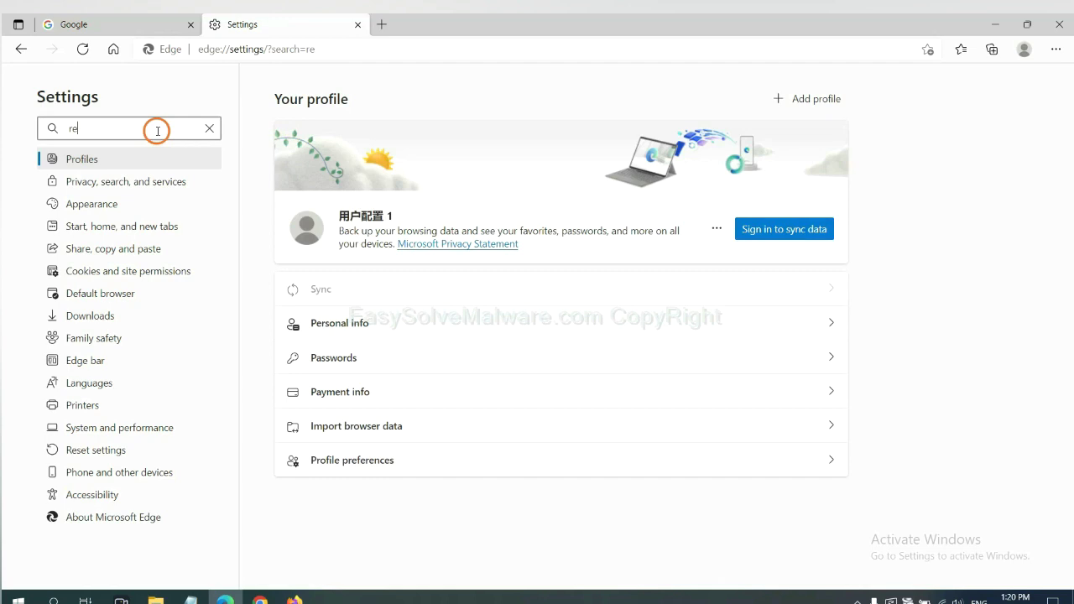
{"action": "type", "text": "set"}
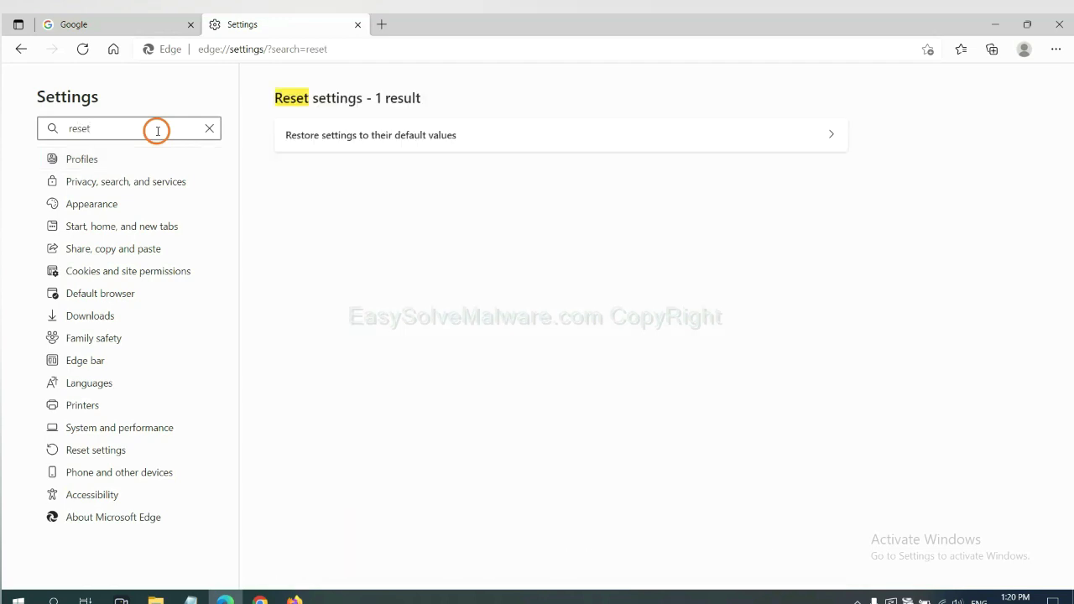
{"action": "left_click", "coordinate": [382, 139]}
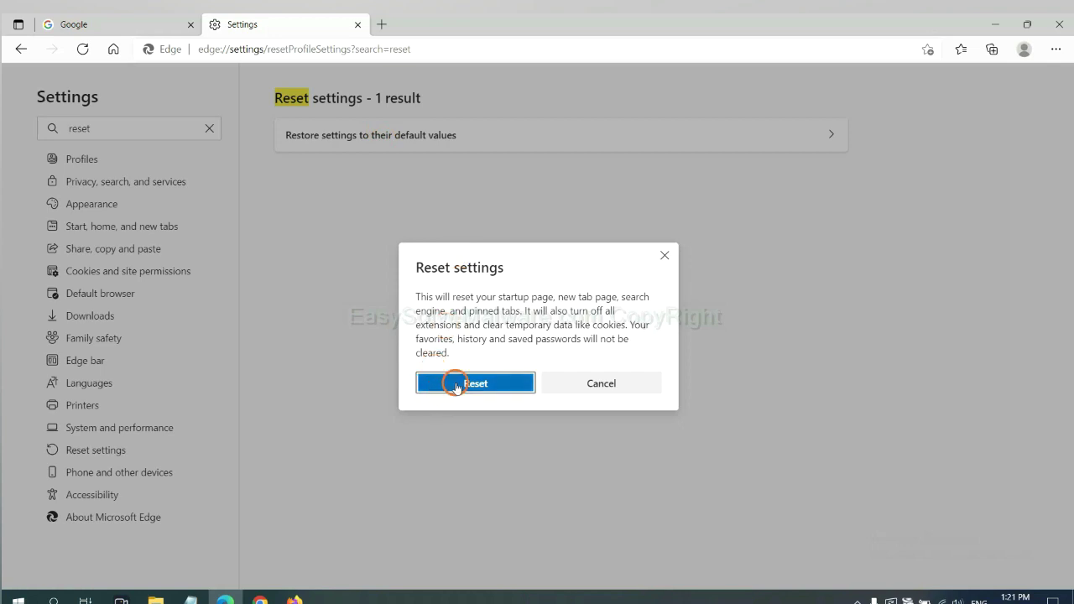